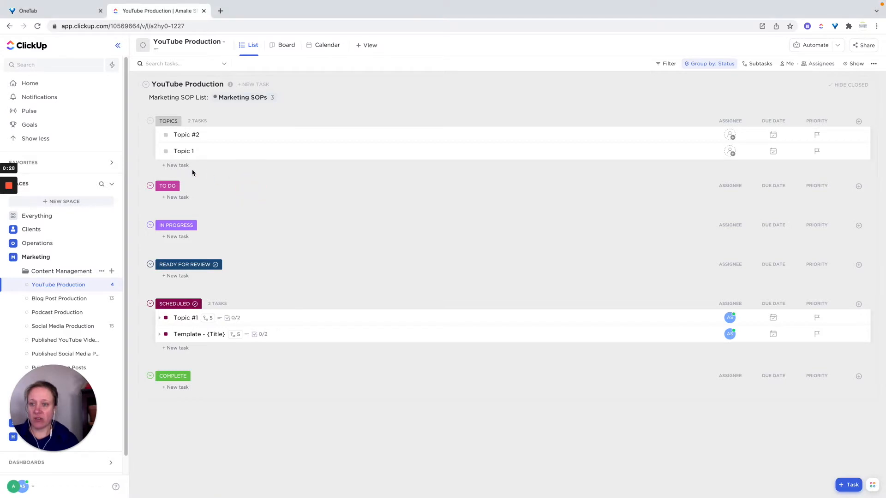
Add a new task named "Topic #3" to the Topics status group of the YouTube Production list
left_click(178, 166)
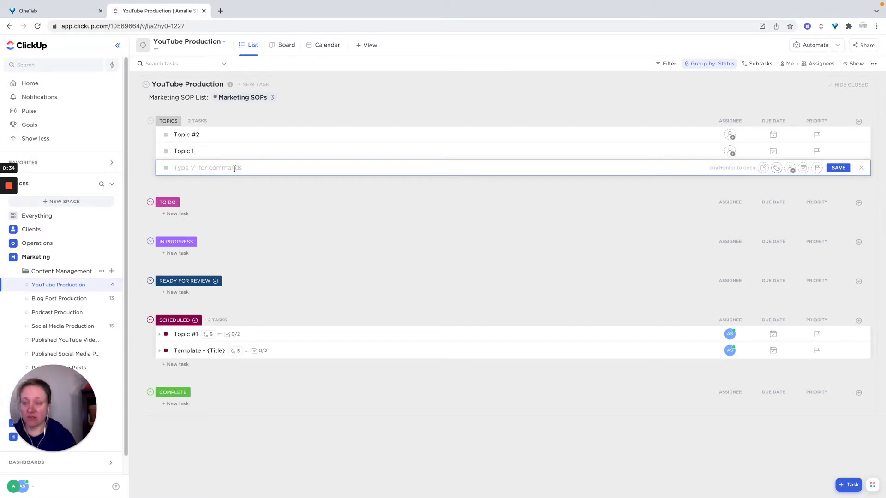
type("Topic")
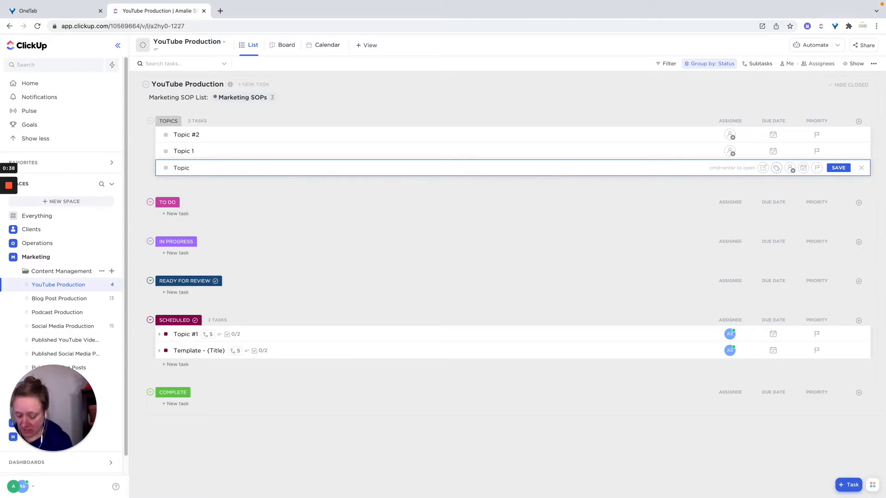
type(" #3")
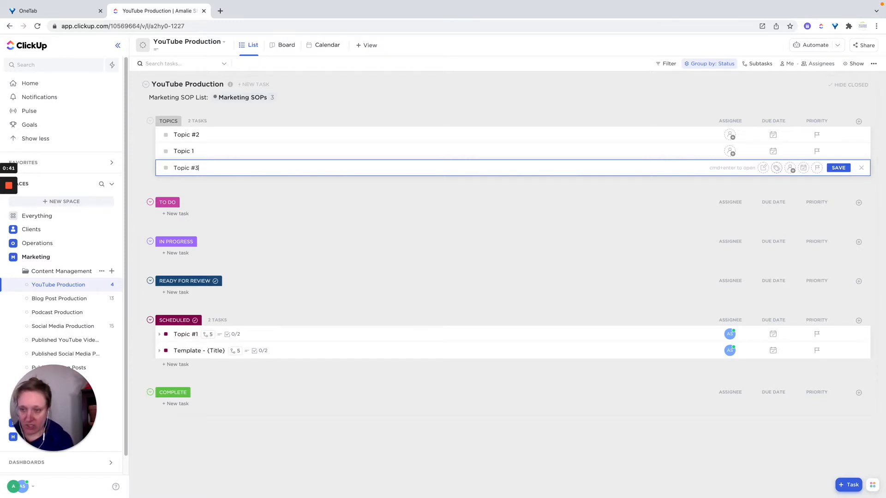
key("Return")
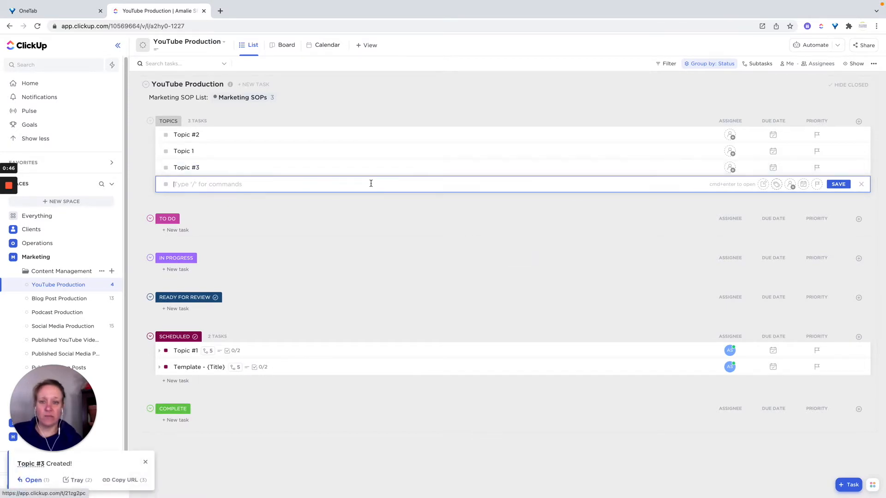
Open the "Topic #3" task and rename it "Youtube Template Task"
left_click(265, 167)
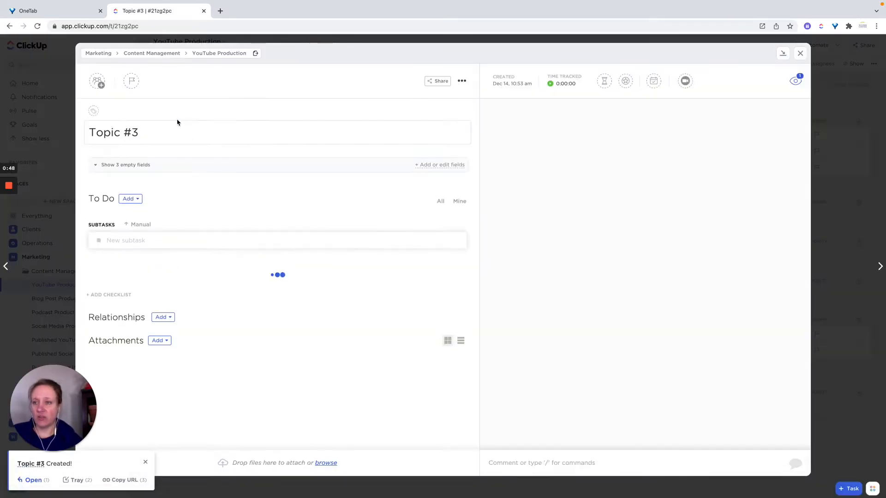
left_click_drag(146, 132, 89, 134)
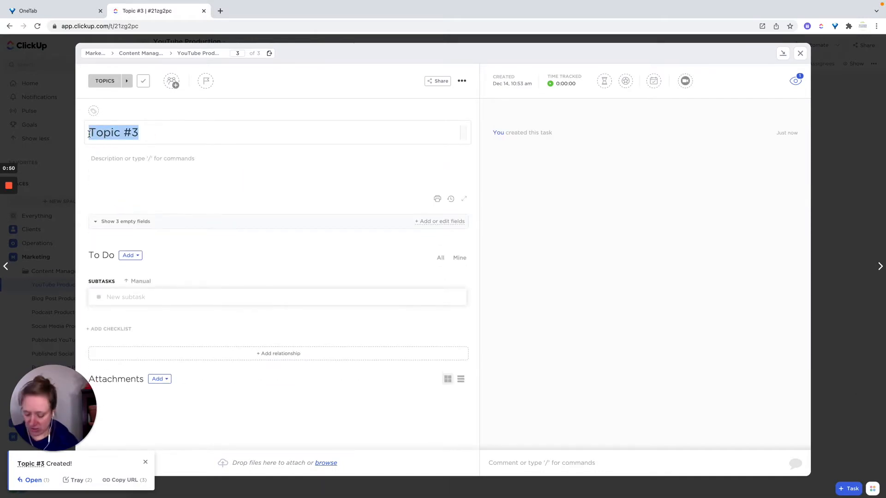
type("Youtube Template T")
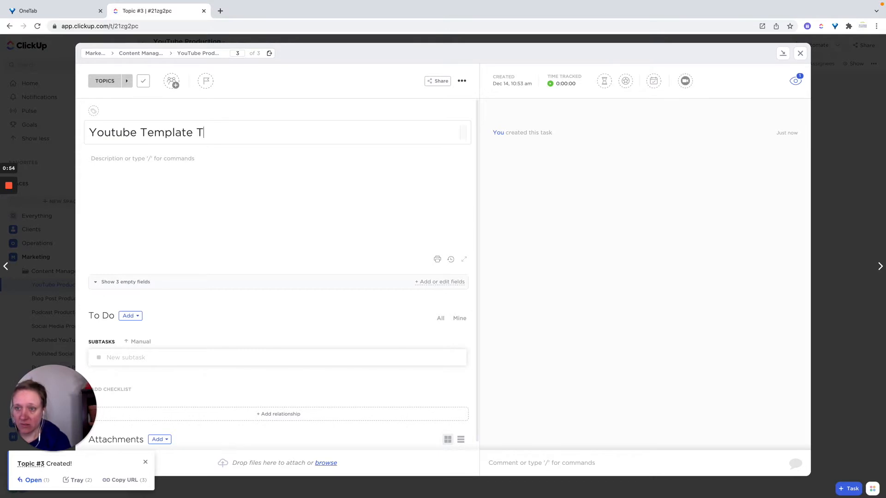
type("ask")
Fill the task description with the lines "Link to SOP" and "Additional Links to Google Folders", separated by a blank line
left_click(196, 172)
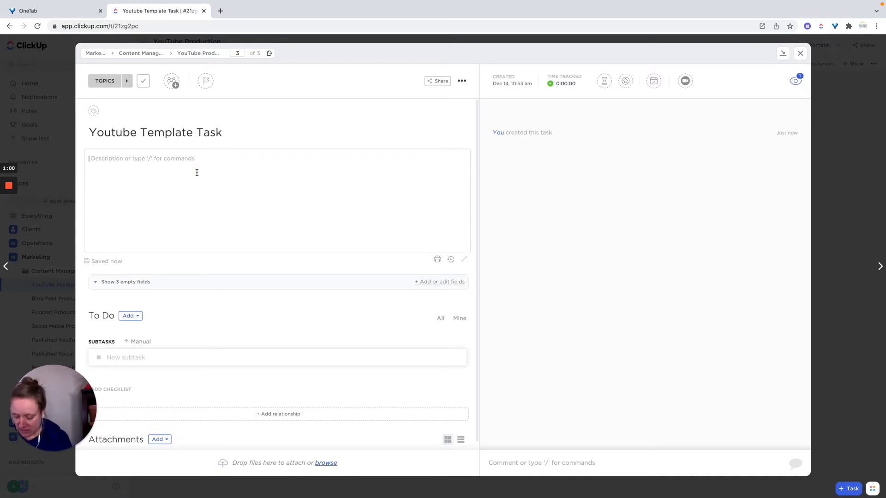
type("Link to SOP")
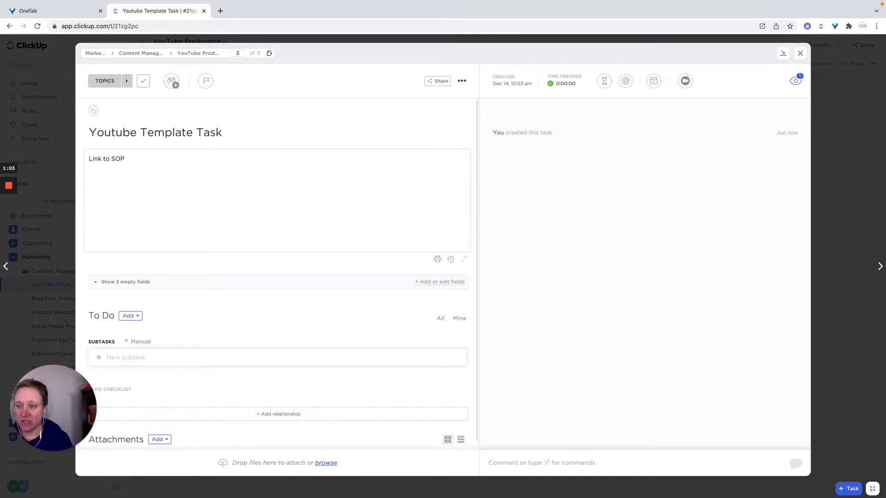
key("Return")
key("Return")
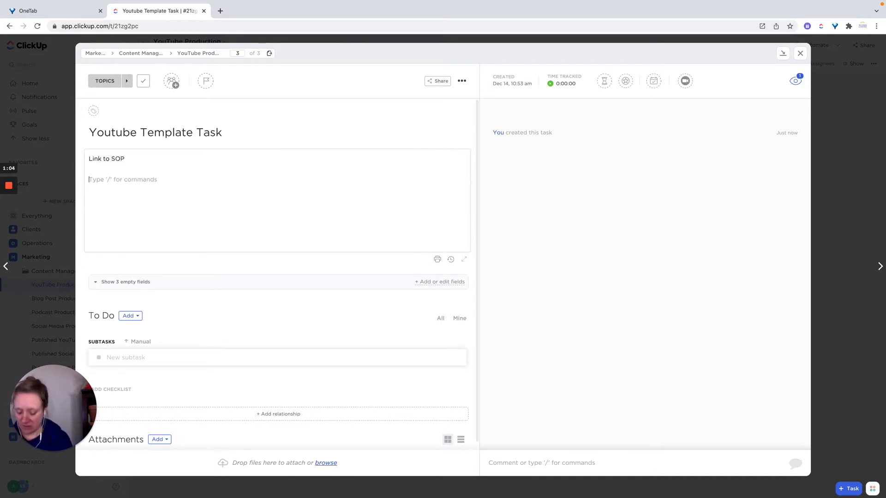
type("Additional ")
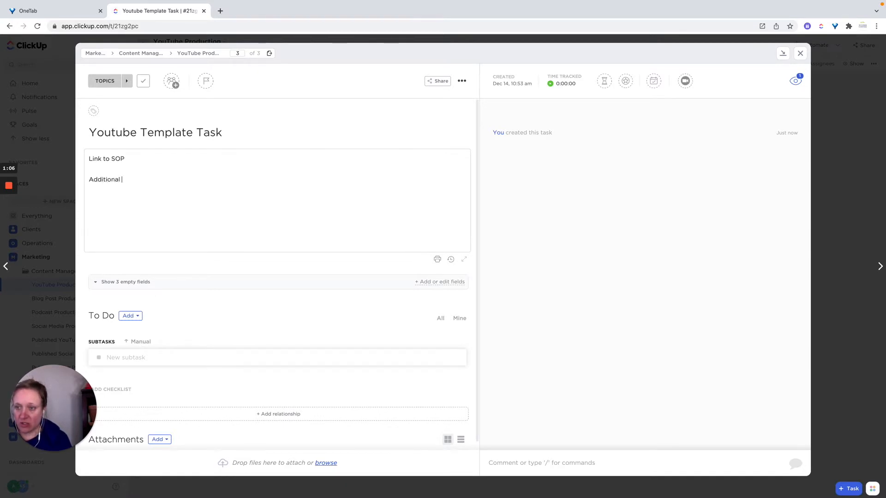
type("Li")
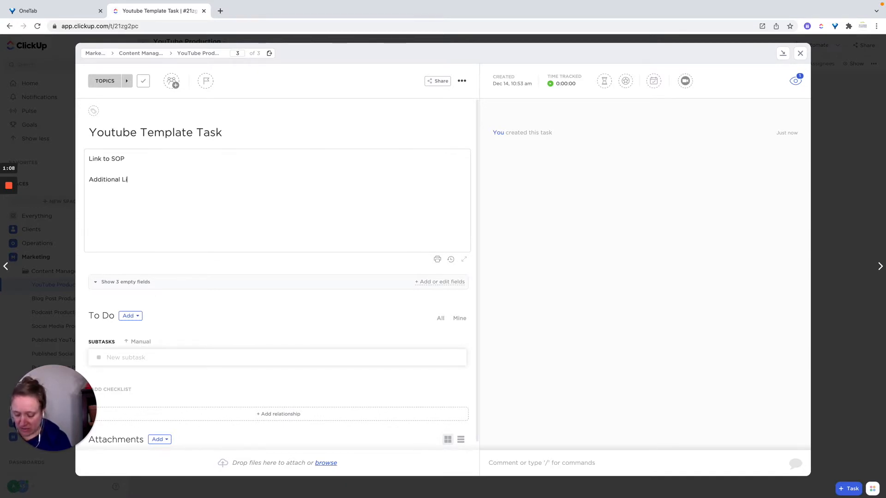
type("nks to Google Folders")
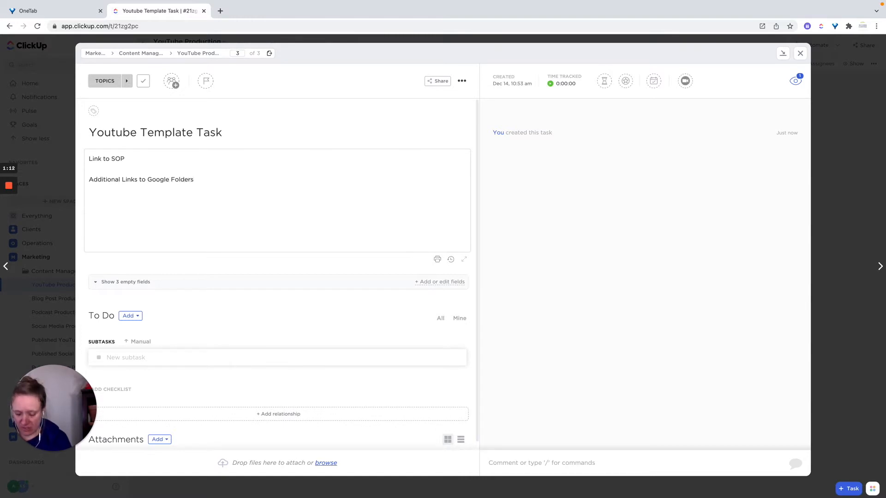
Add a subtask named "Record video" to the Youtube Template Task
left_click(121, 359)
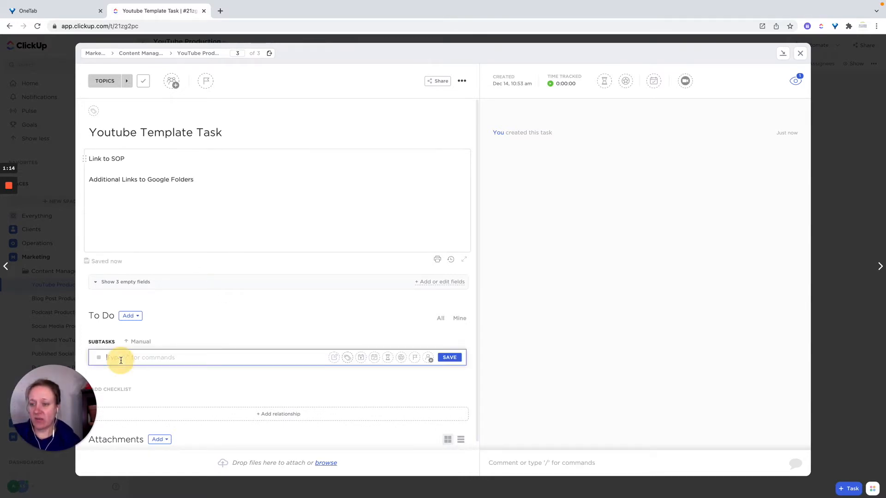
type("Sutas")
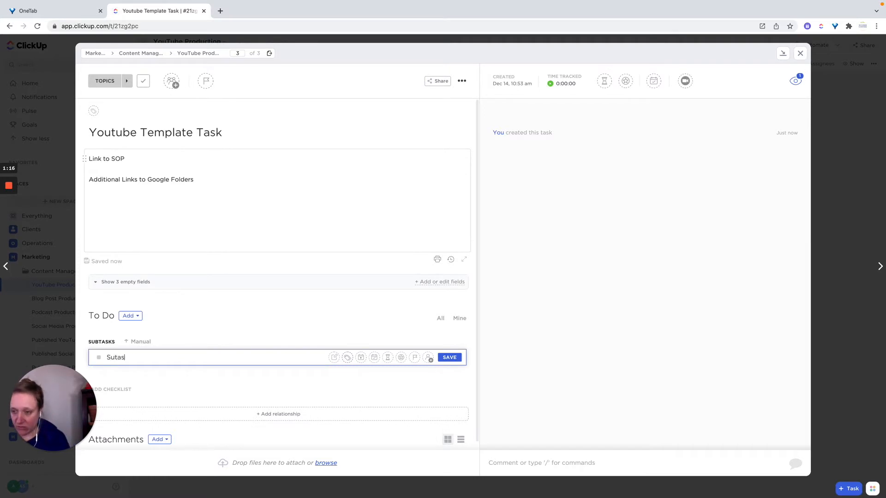
key("BackSpace")
key("BackSpace")
key("BackSpace")
type("Rewearc")
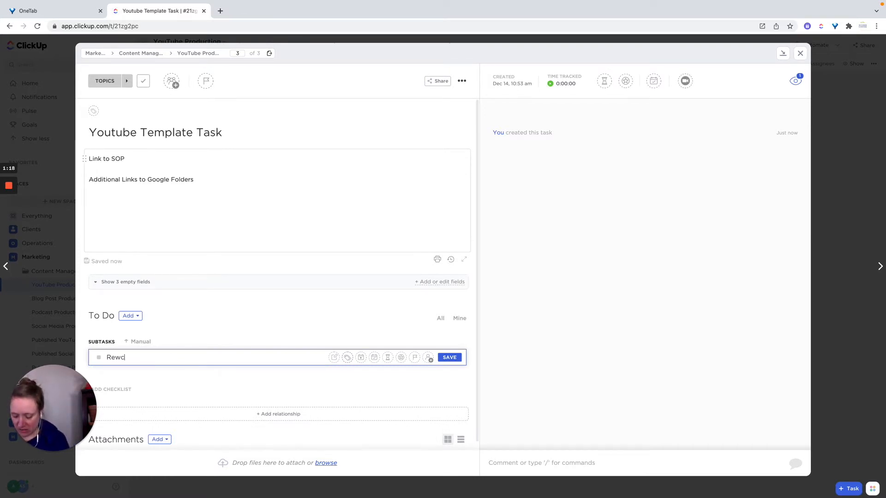
key("BackSpace")
key("BackSpace")
key("BackSpace")
key("BackSpace")
key("BackSpace")
type("cord ")
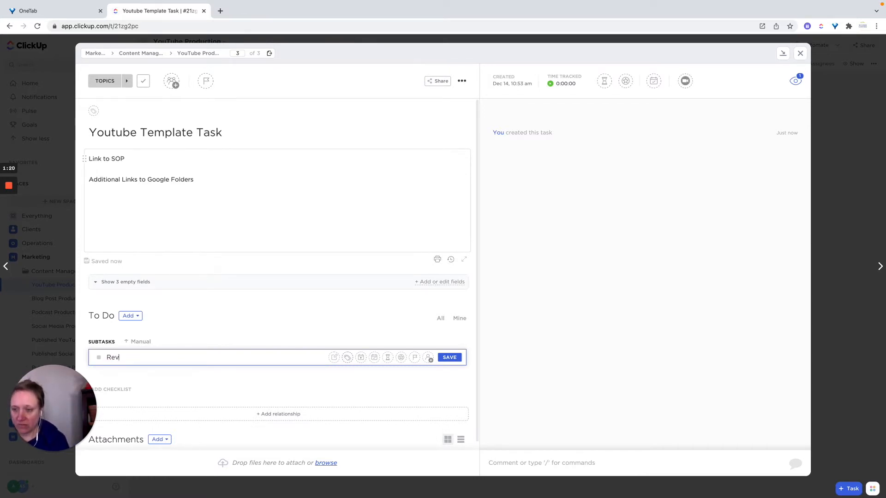
type("vid")
key("BackSpace")
key("BackSpace")
key("BackSpace")
type("vode")
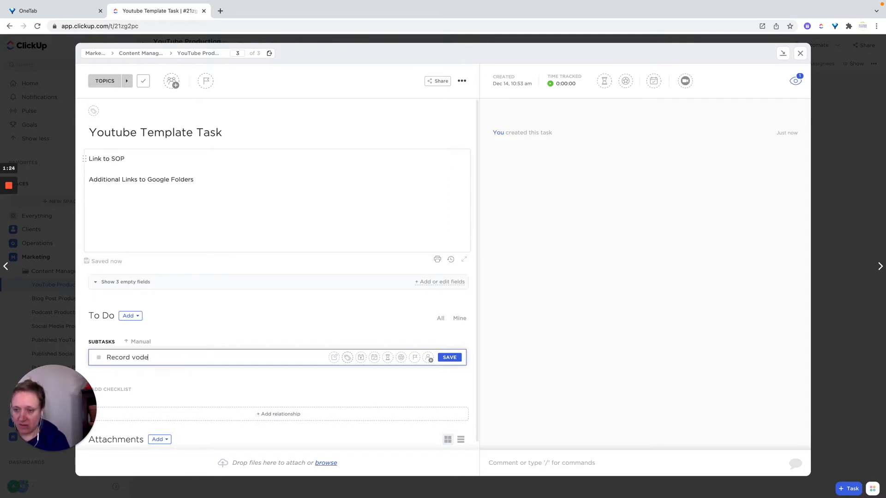
type("ideo")
key("Return")
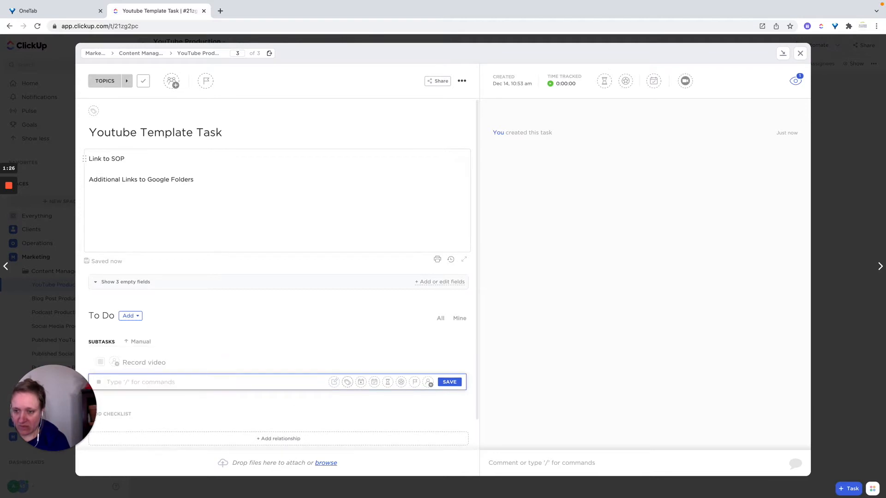
Add two more subtasks named "Edit video" and "Write copy"
type("Edit video")
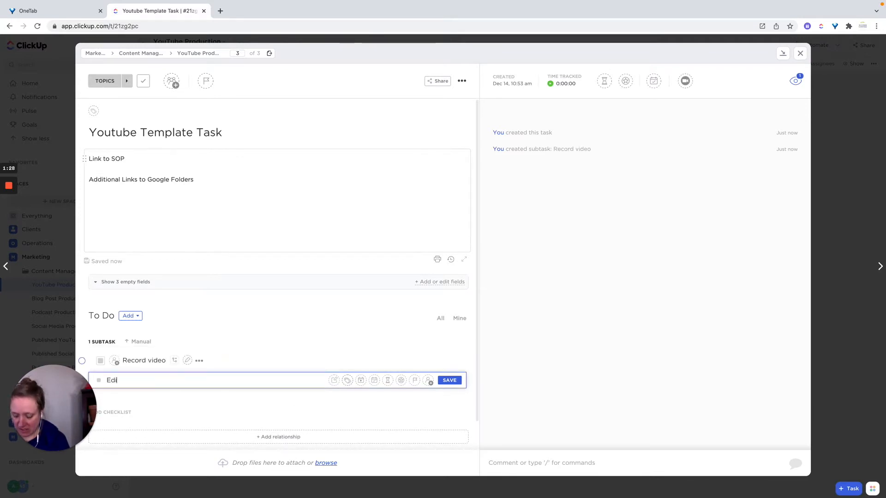
key("Return")
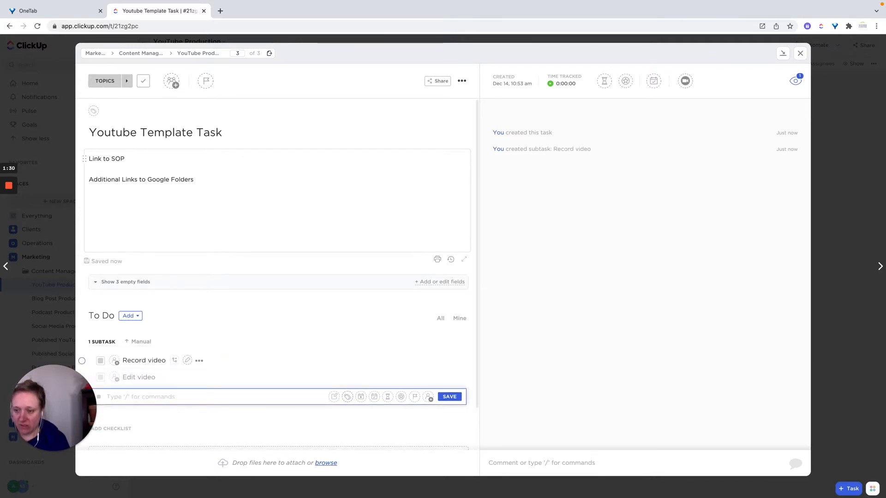
type("WRite vi")
key("BackSpace")
key("BackSpace")
key("BackSpace")
key("BackSpace")
key("BackSpace")
key("BackSpace")
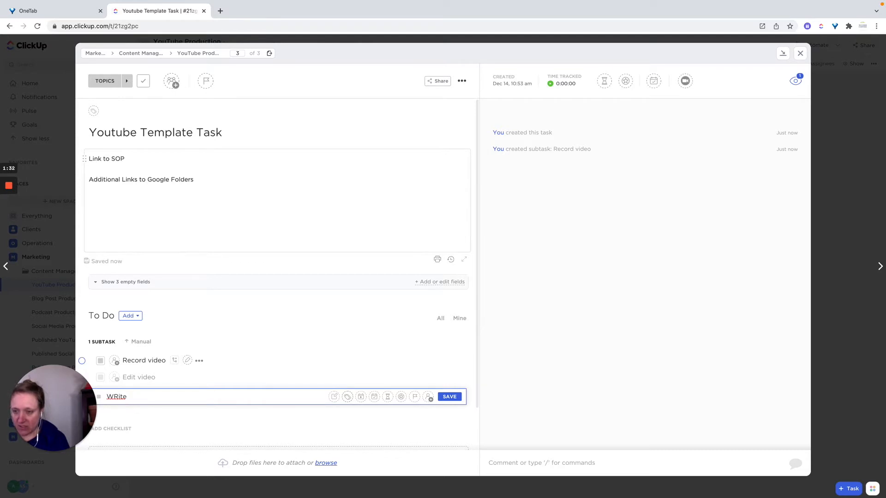
key("BackSpace")
type("ro")
type("ite cop")
type("y")
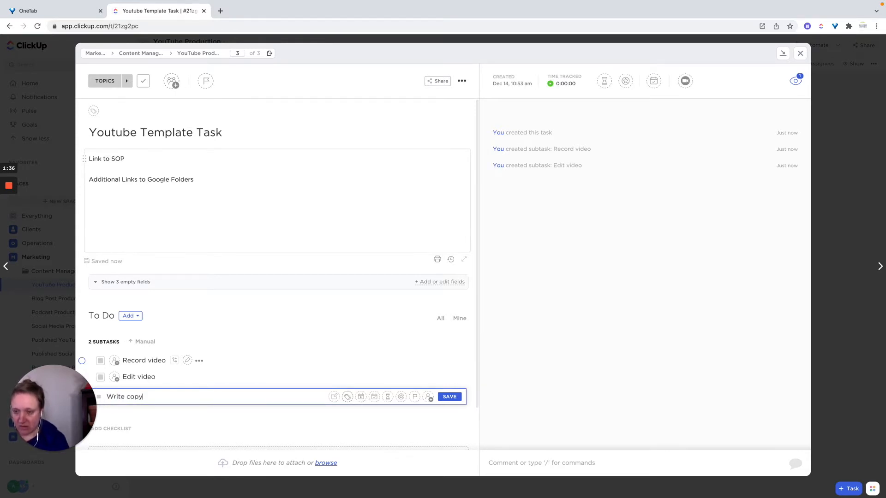
key("Return")
Add a subtask named "Design images" below "Write copy"
type("Design iamges")
key("BackSpace")
key("BackSpace")
key("BackSpace")
key("BackSpace")
key("BackSpace")
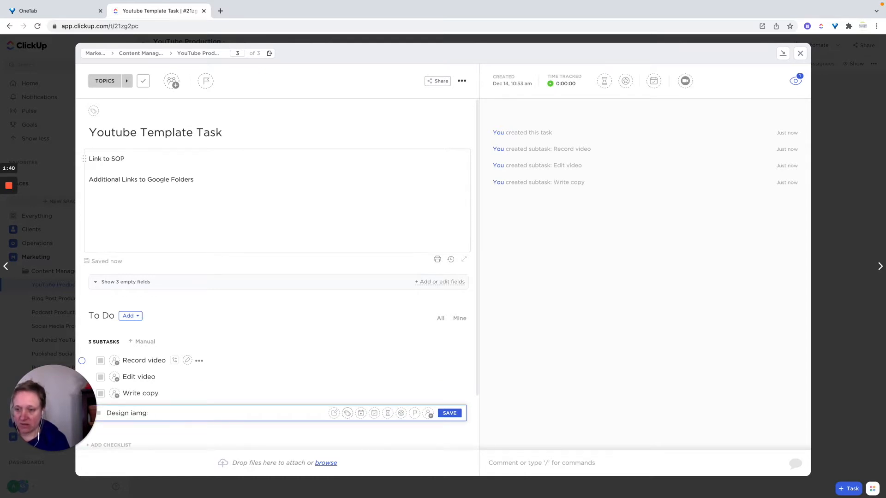
type("mages")
key("Return")
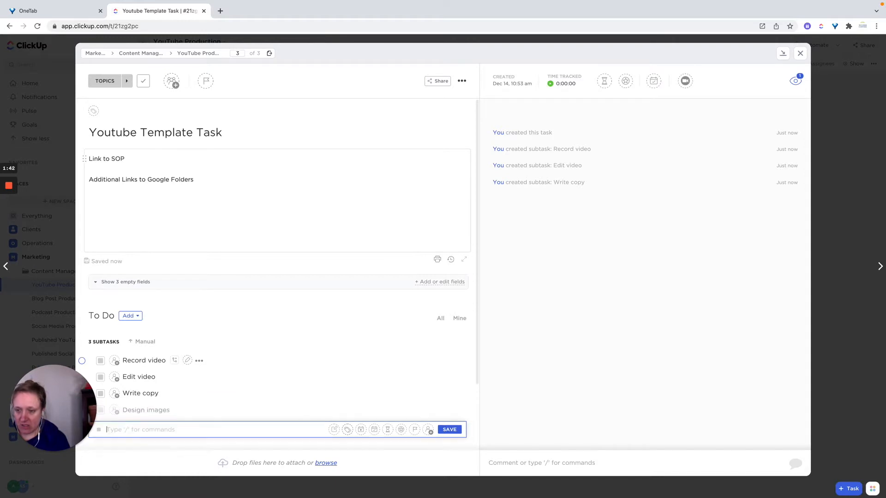
Open the "Record video" subtask and write "Link to SOP" and "Additional links:" in its description, separated by a blank line
left_click(156, 360)
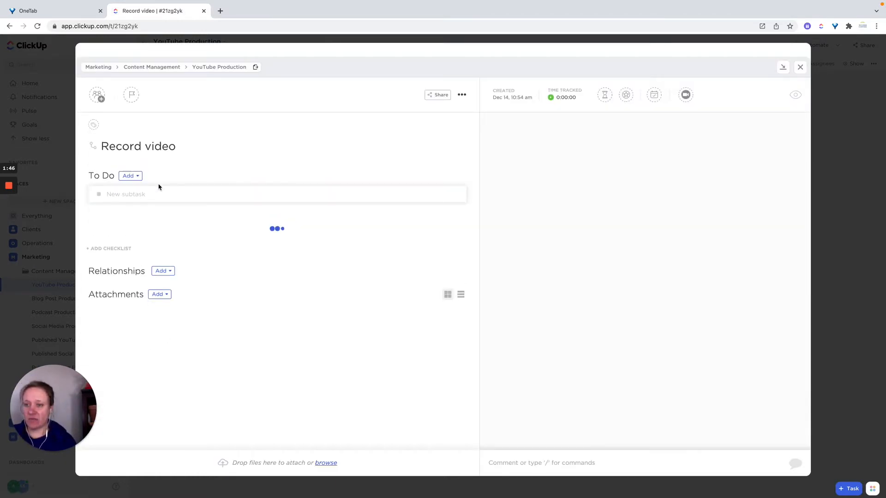
left_click(120, 174)
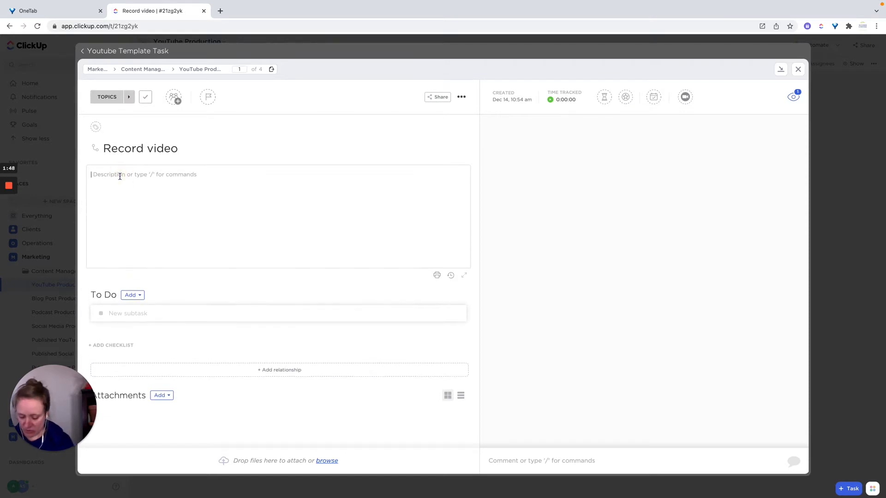
type("Link to SOP")
key("Return")
key("Return")
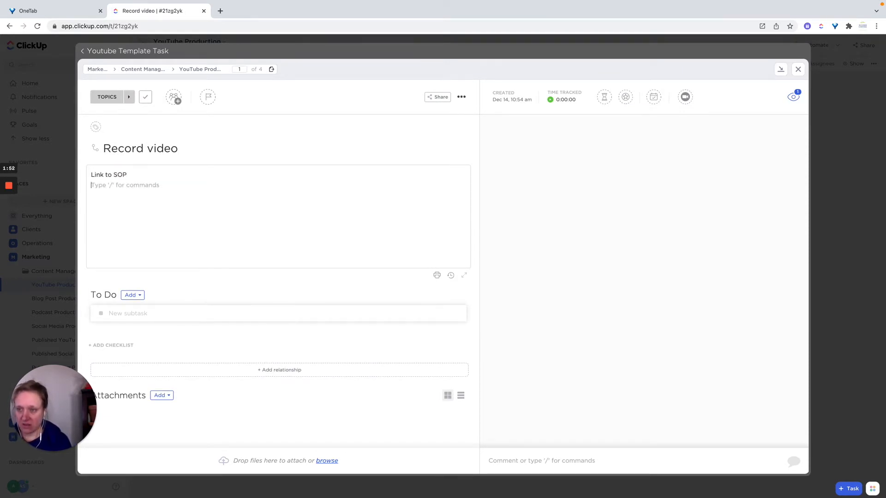
type("Additoo")
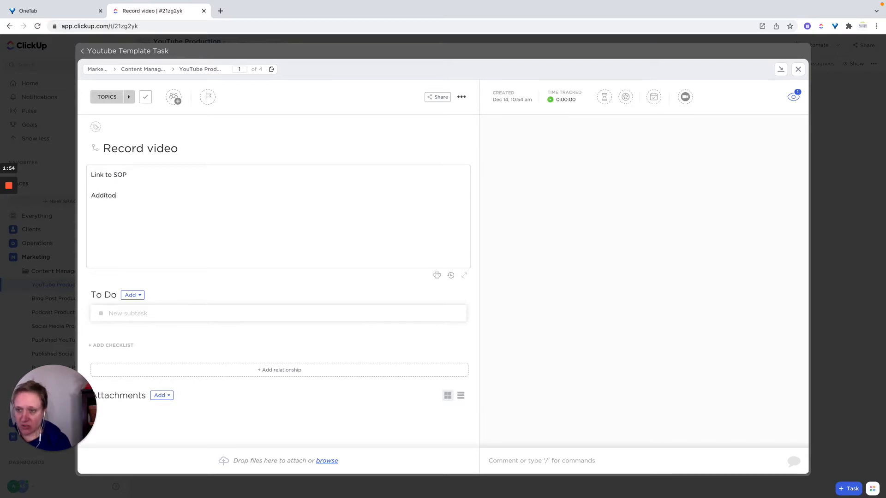
key("BackSpace")
type("nal")
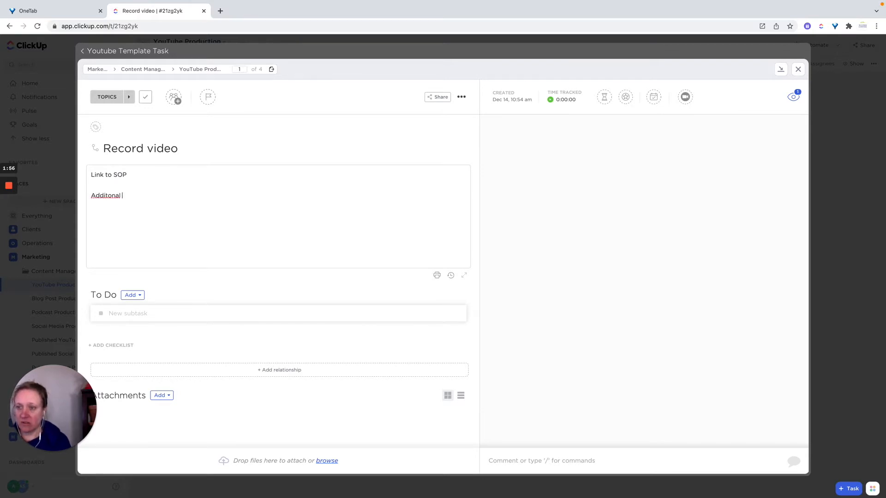
key("BackSpace")
key("BackSpace")
key("BackSpace")
key("BackSpace")
key("BackSpace")
type("ional links:")
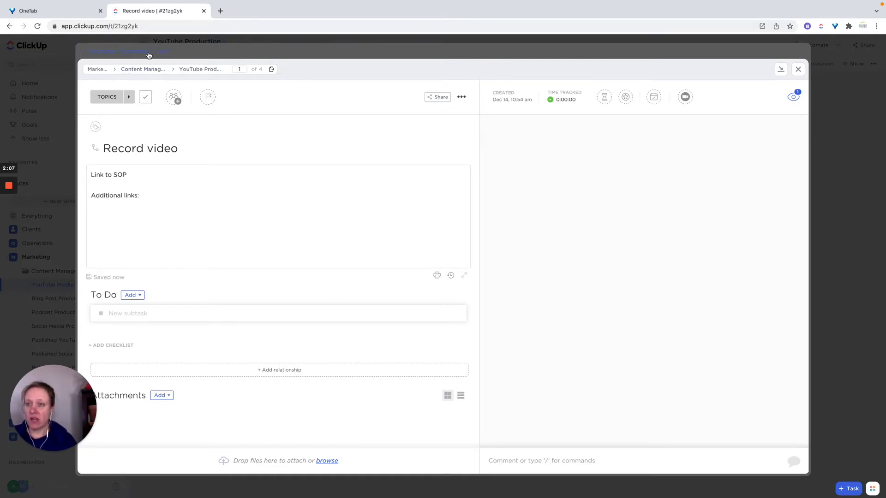
Return to the parent Youtube Template Task and start saving it as a new template named "YouTube Template Task"
left_click(149, 56)
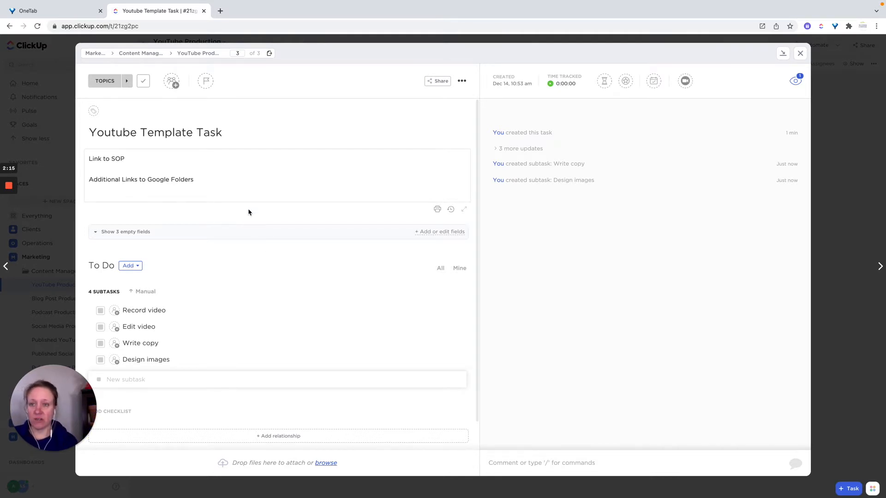
left_click(461, 81)
mouse_move(509, 270)
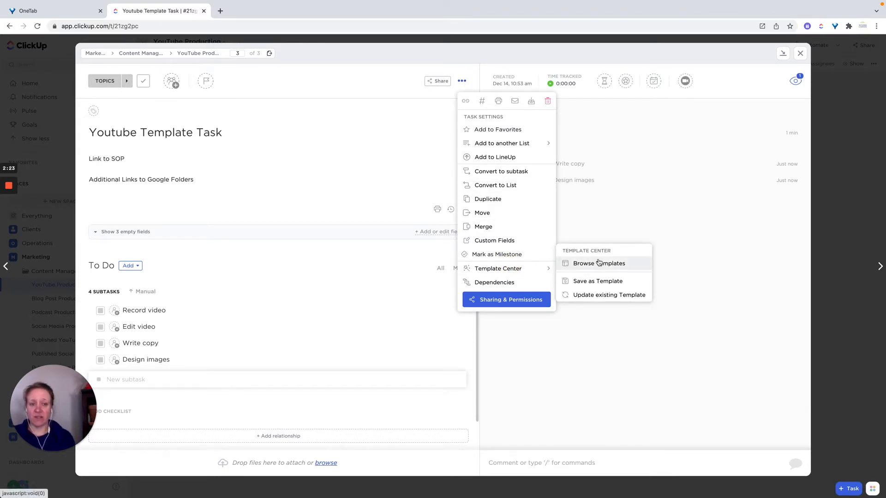
left_click(603, 282)
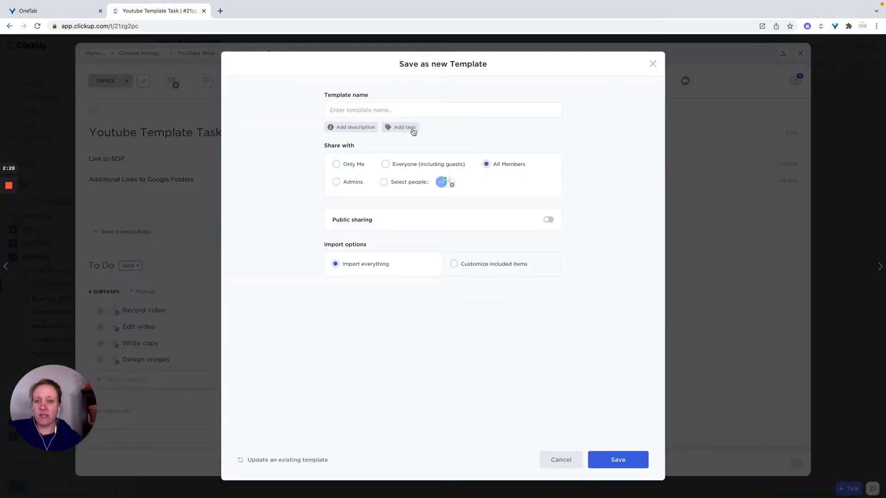
left_click(381, 109)
type("YouTU")
key("BackSpace")
key("BackSpace")
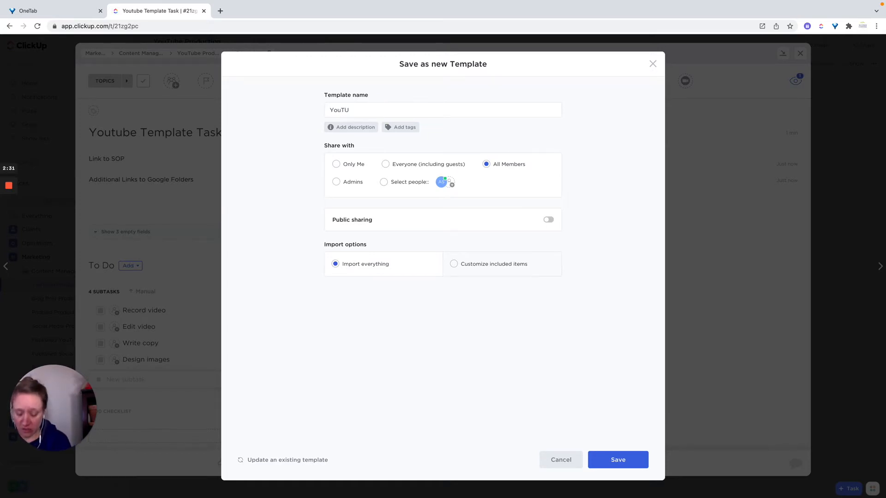
type("ube Template T")
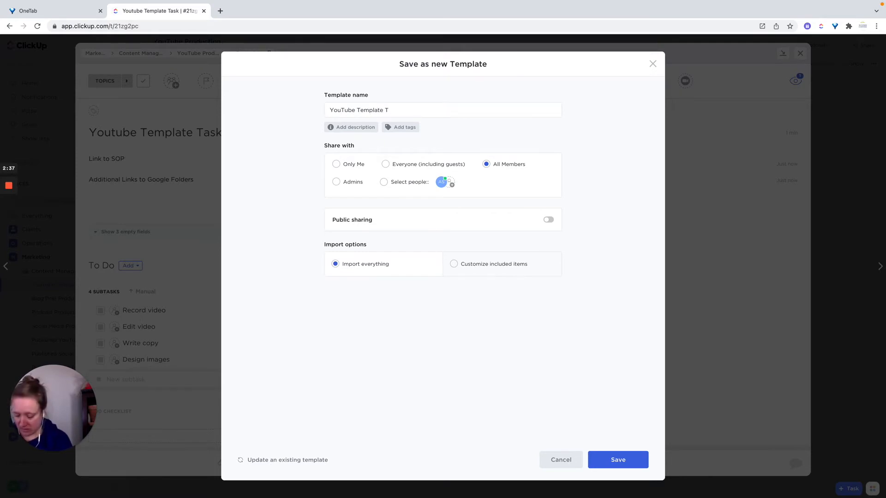
type("ASask")
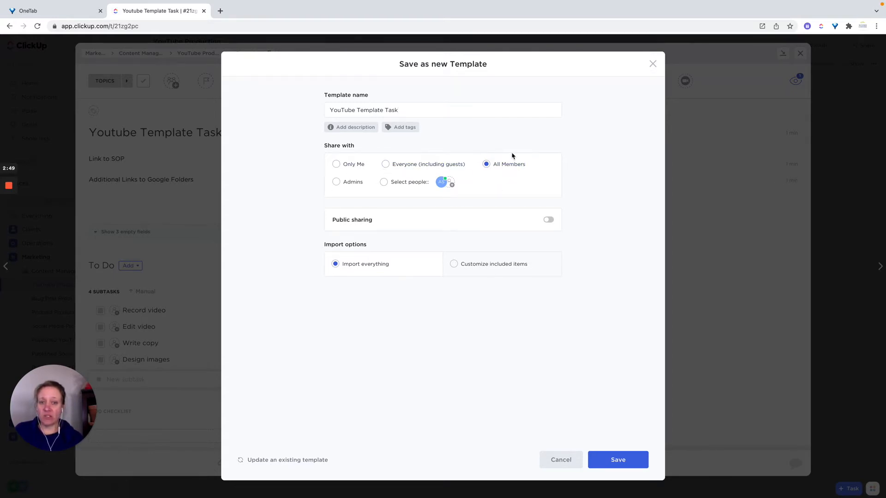
Save the new template for all members with public sharing off and the option to import everything
left_click(548, 220)
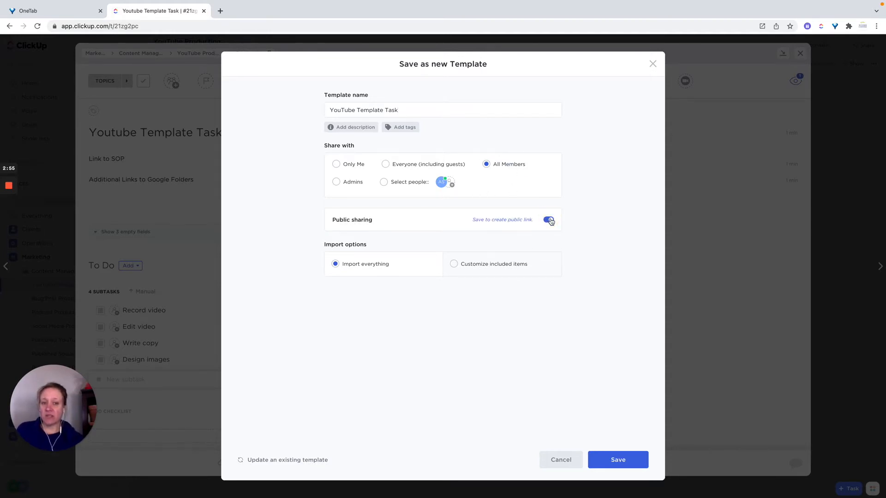
left_click(549, 221)
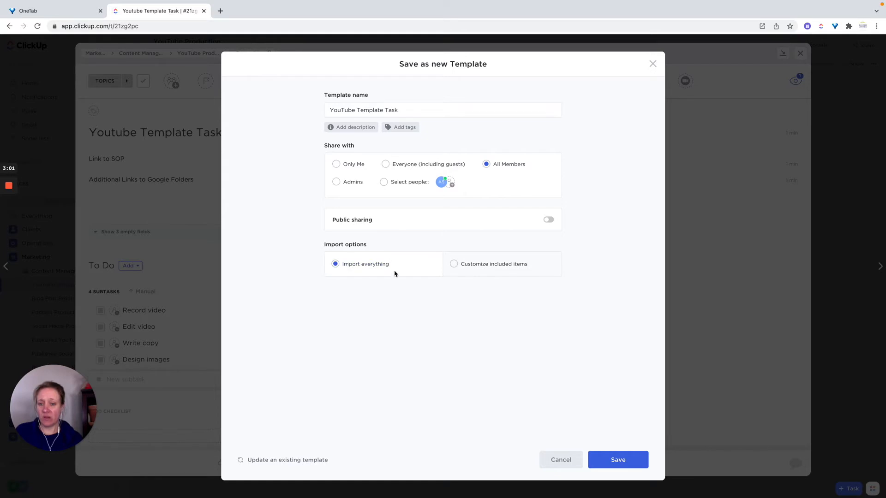
left_click(455, 265)
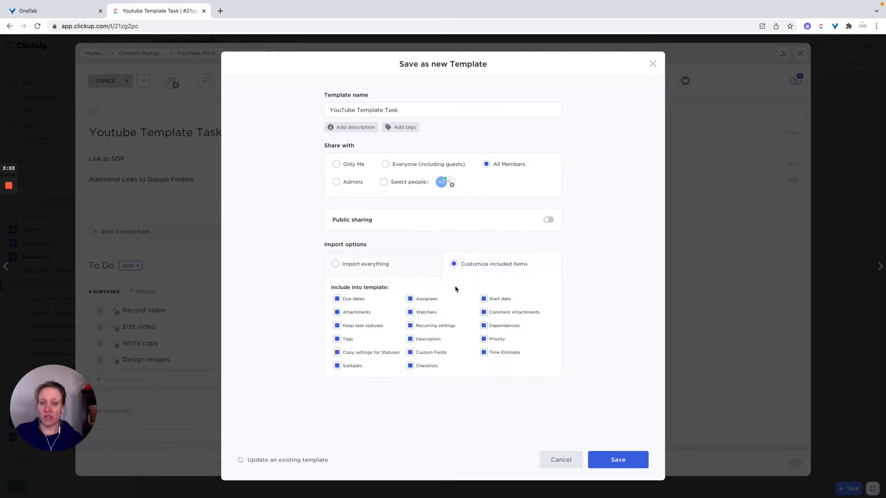
left_click(335, 265)
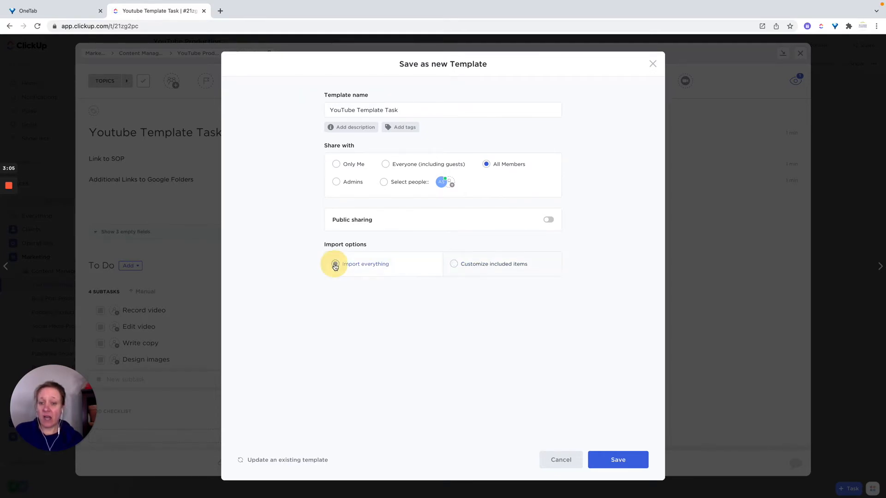
left_click(618, 460)
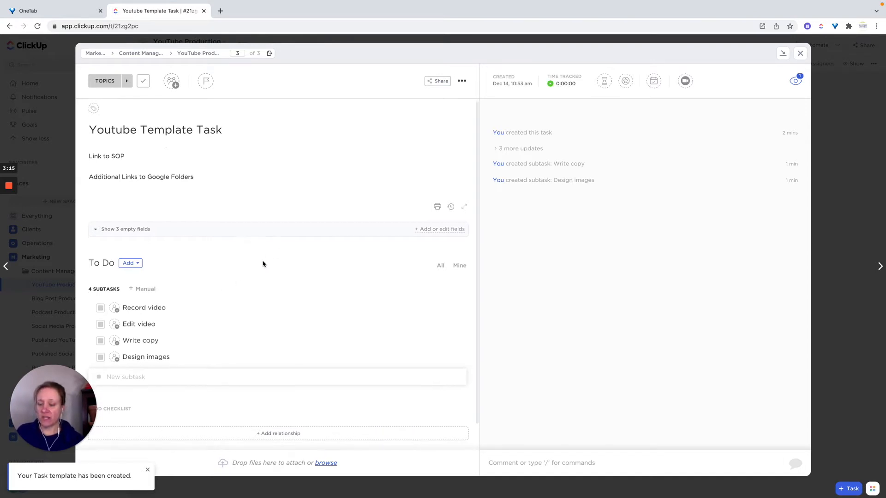
Set the time estimate to 1h for the "Record video" subtask and 30m for the "Edit video" subtask
scroll(263, 264, "down", 1)
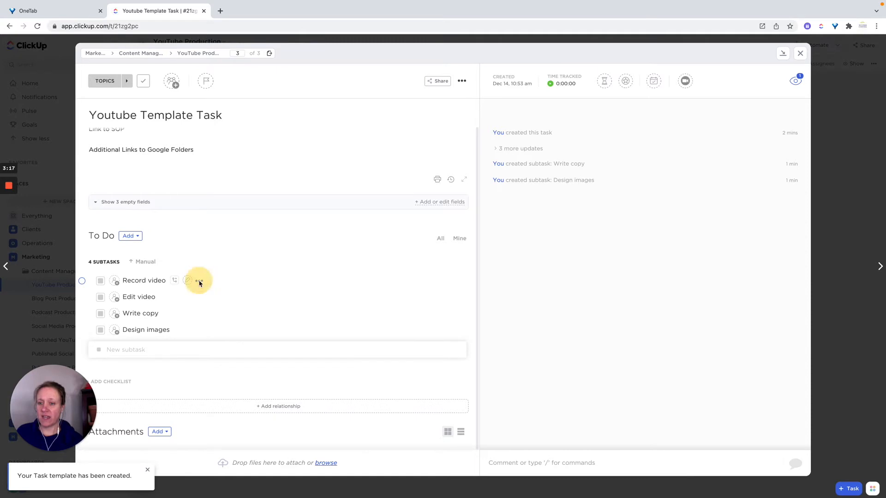
left_click(199, 282)
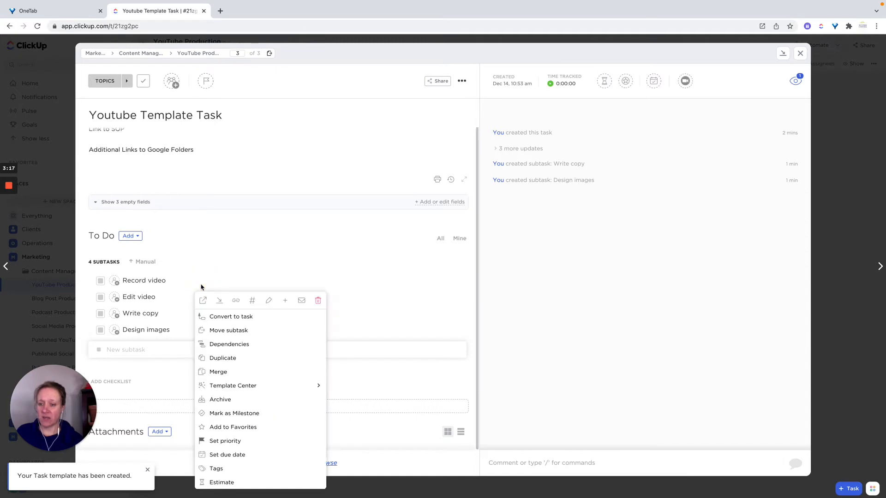
left_click(225, 484)
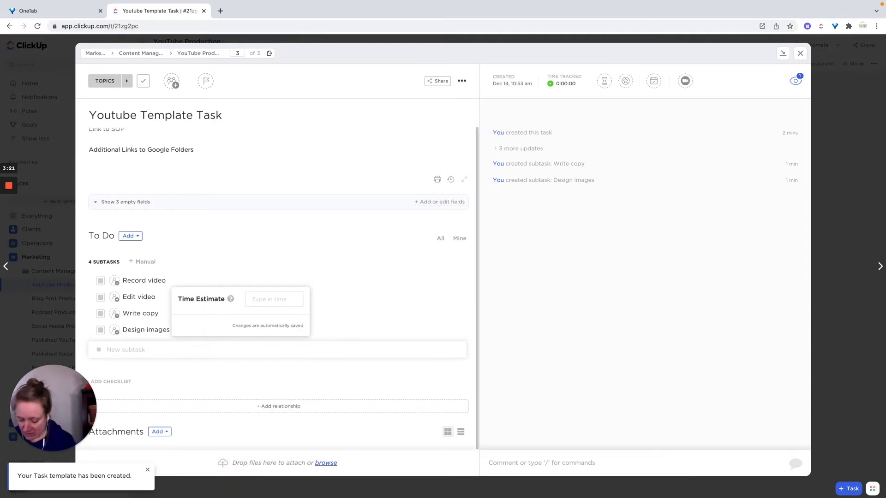
type("1h")
key("Return")
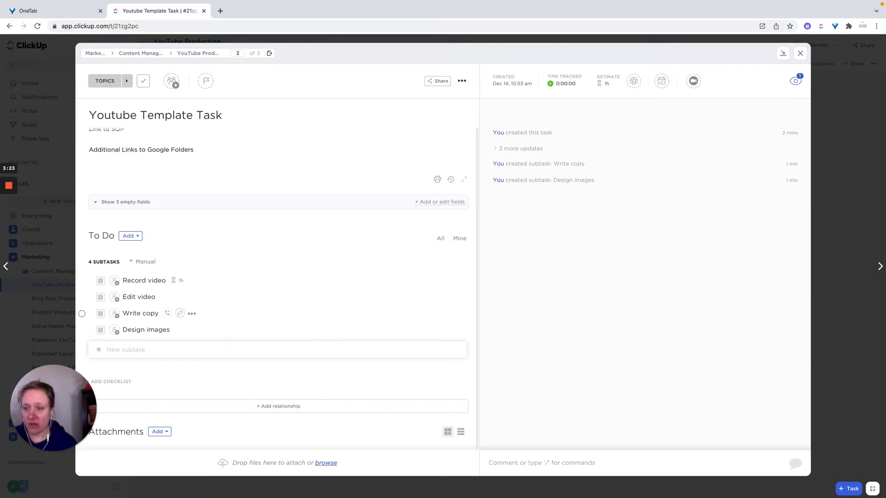
left_click(191, 299)
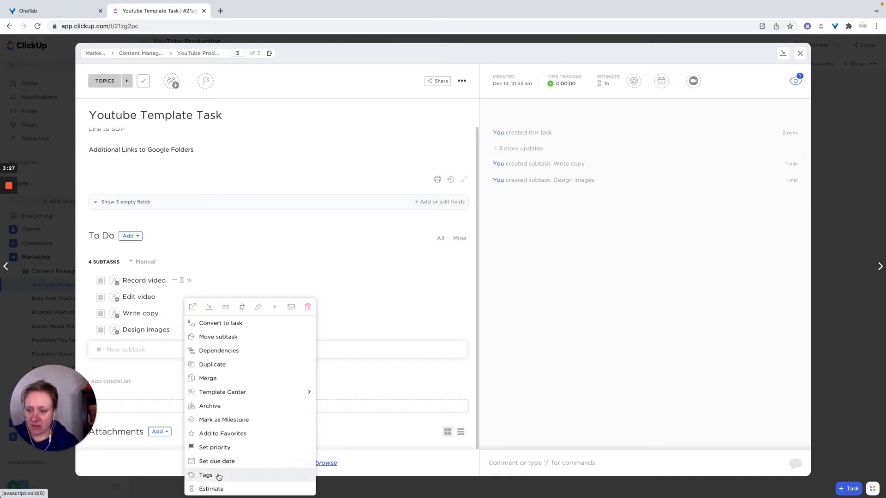
left_click(218, 489)
type("30m")
key("Return")
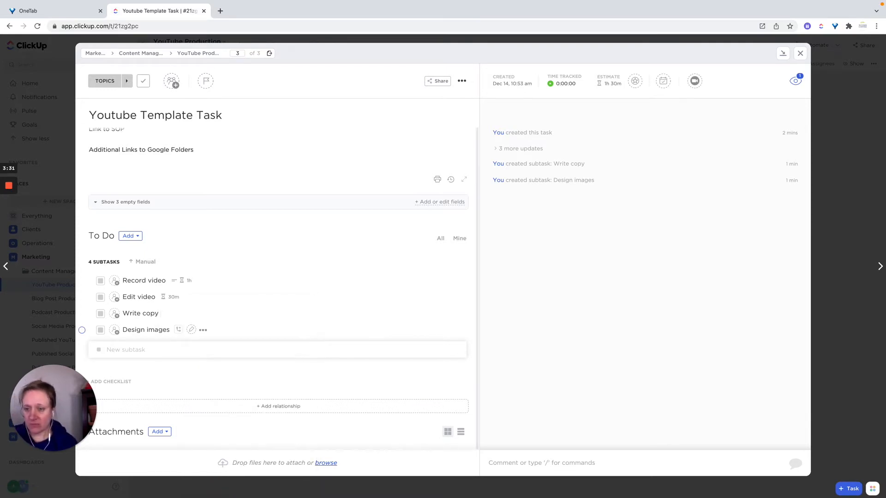
Set a 1h time estimate for both the "Write copy" and "Design images" subtasks
left_click(191, 315)
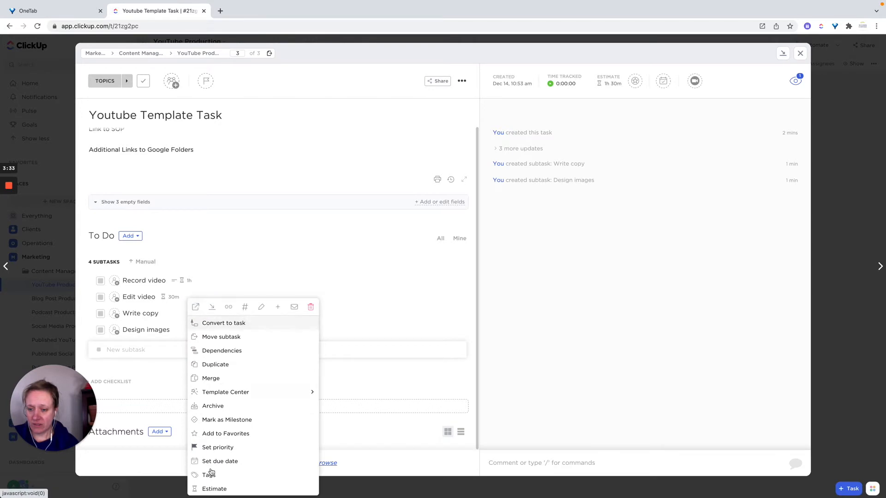
left_click(212, 486)
type("1hr")
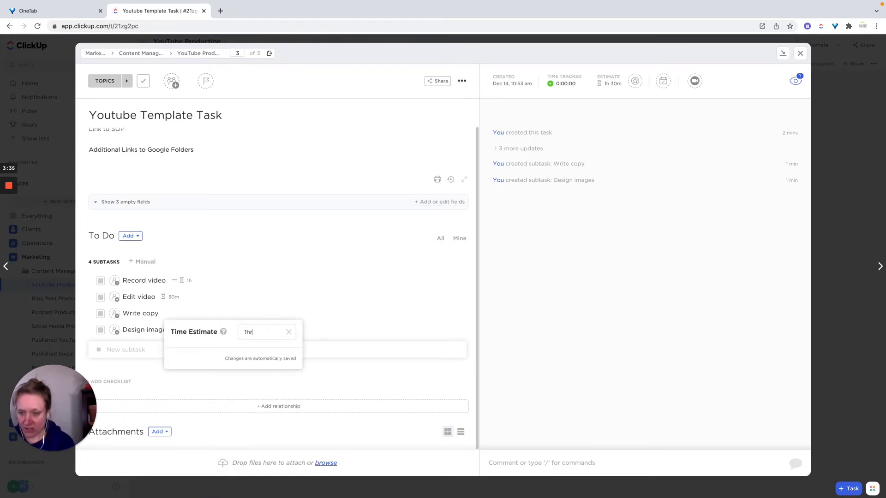
key("Return")
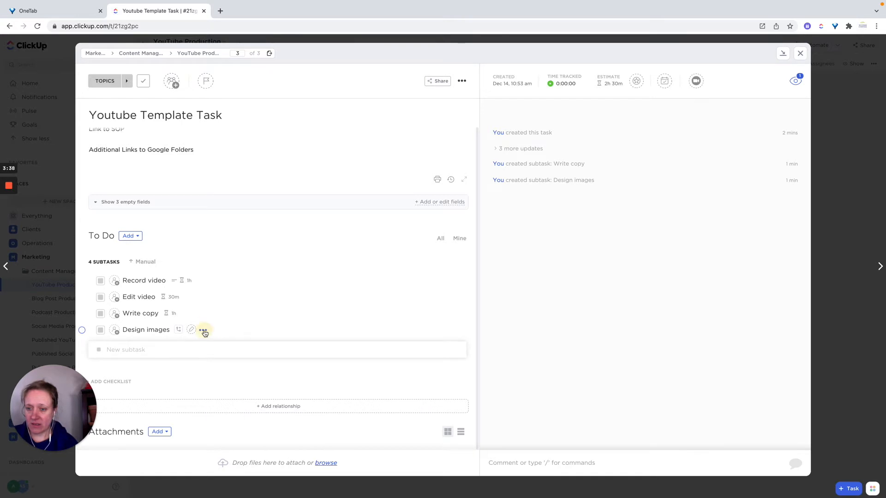
left_click(203, 330)
left_click(225, 488)
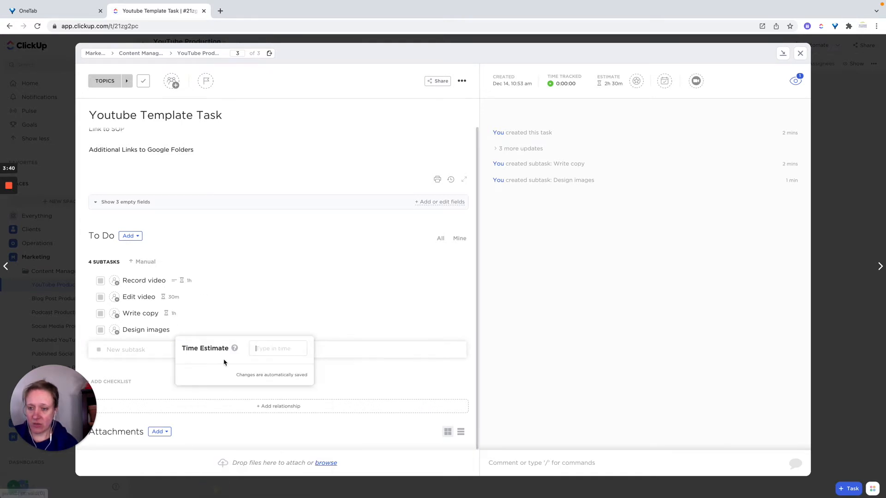
type("1hr")
key("Return")
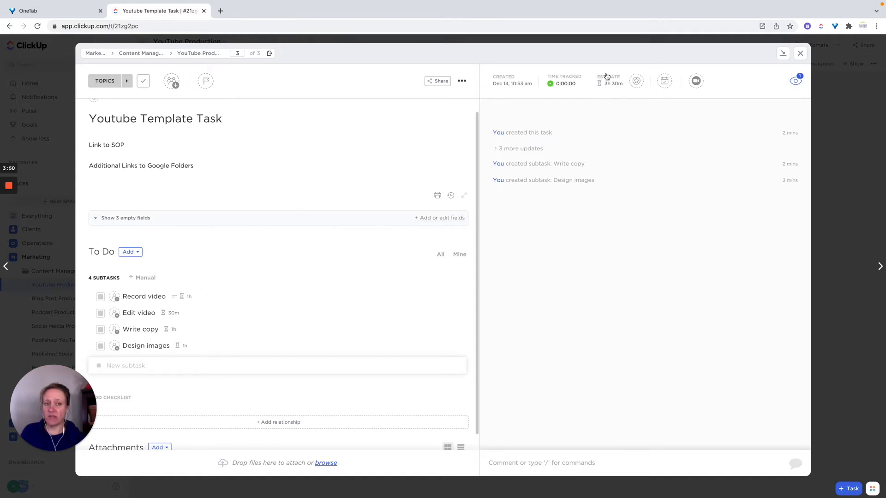
Give the parent Youtube Template Task its own time estimate of 30 minutes
scroll(268, 174, "up", 1)
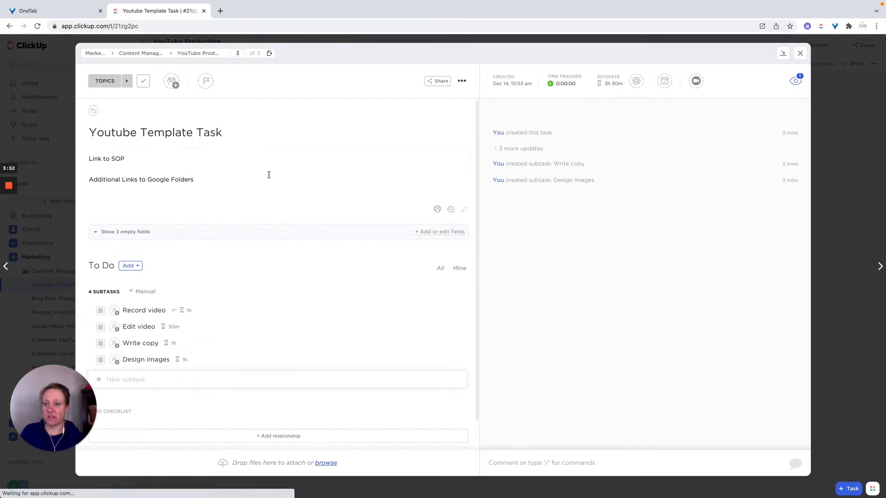
left_click(599, 84)
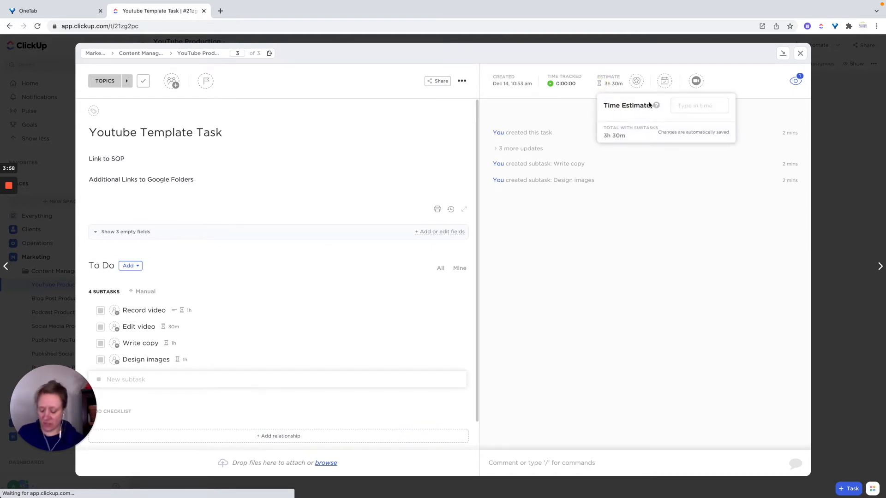
type("30min")
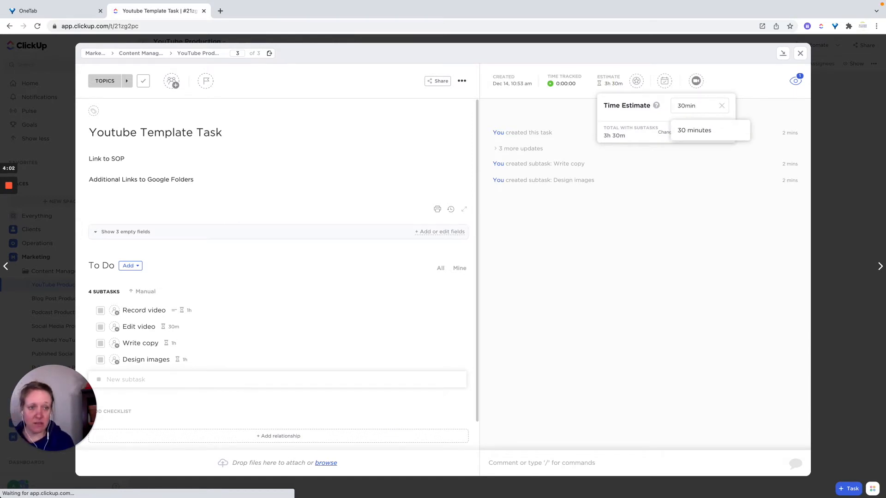
key("Return")
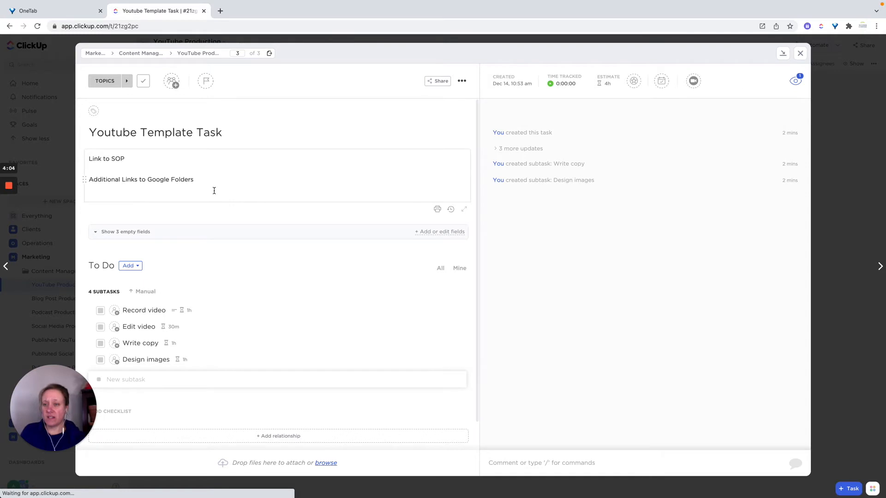
Start updating an existing template from this task and choose "YouTube Template Task" as the one to update
left_click(463, 82)
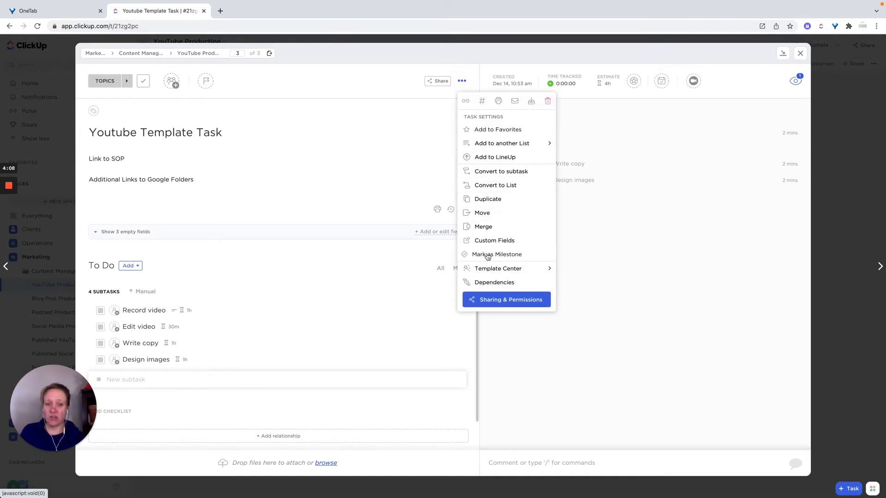
mouse_move(484, 266)
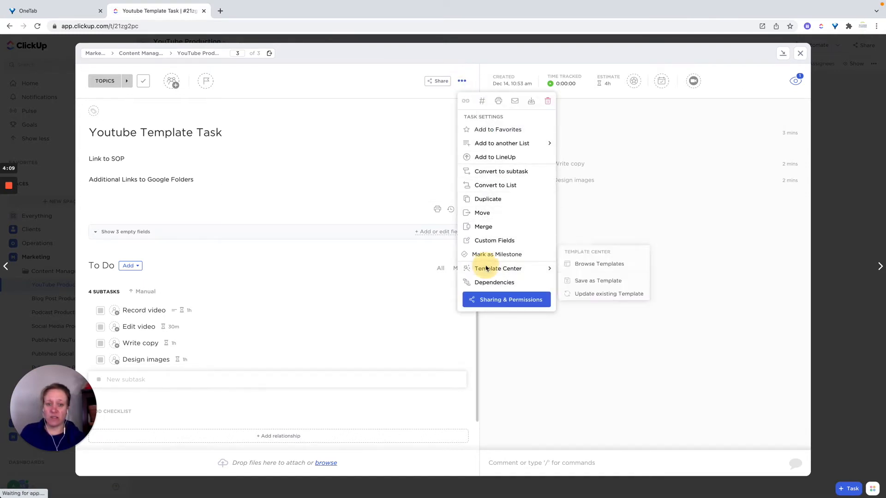
left_click(600, 296)
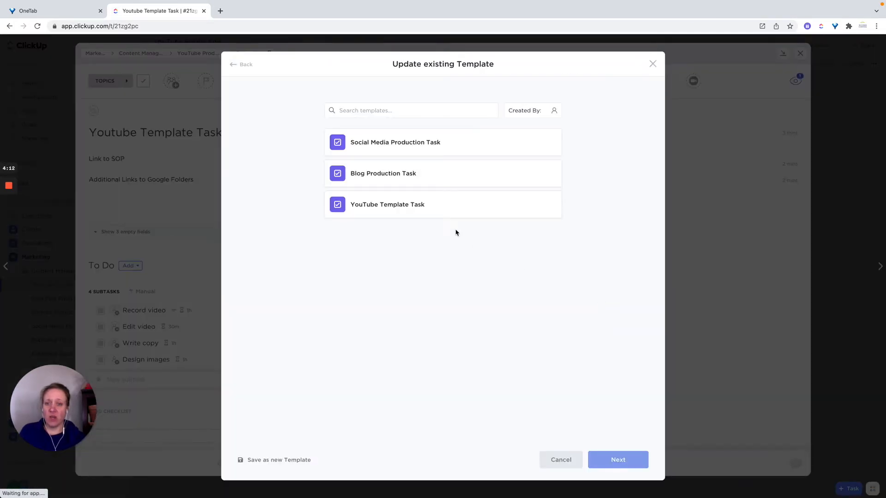
left_click(552, 206)
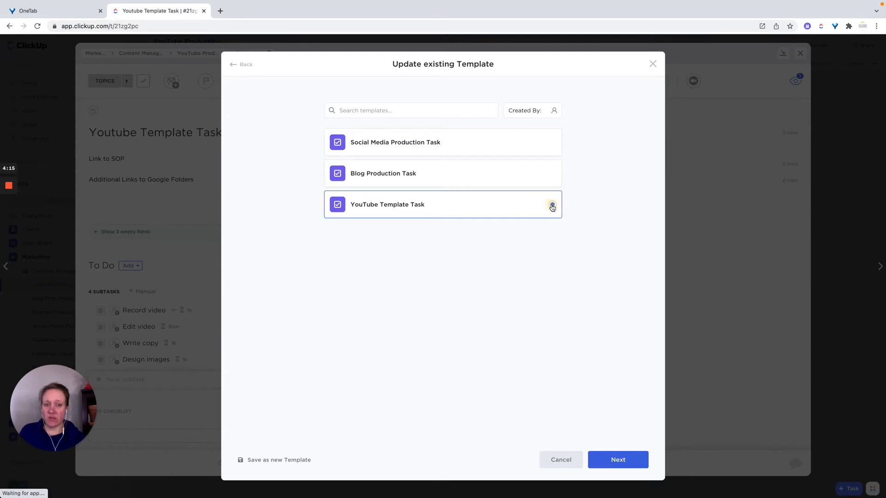
left_click(618, 462)
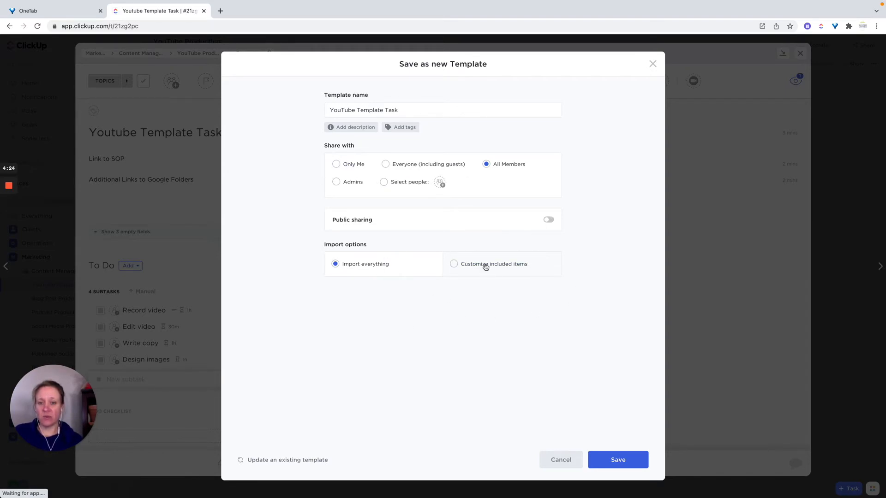
Add the template description "This is used for every new YT video" and save the updated template
left_click(361, 132)
type("Th")
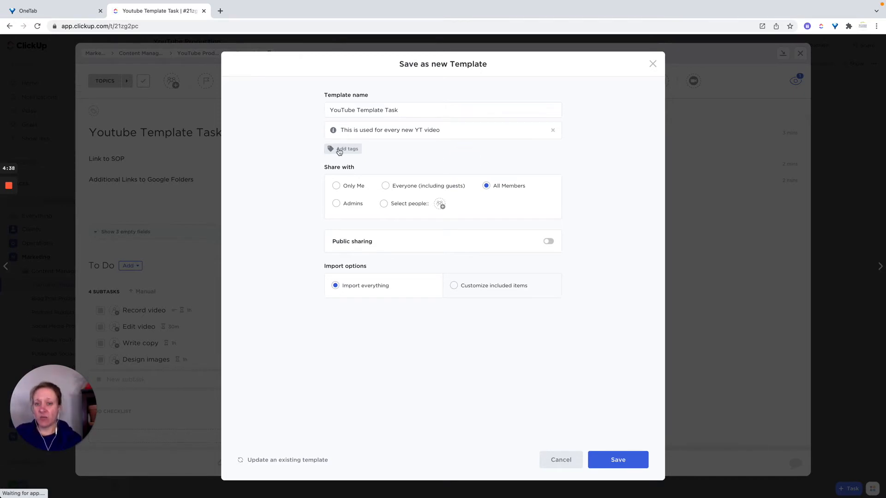
left_click(623, 461)
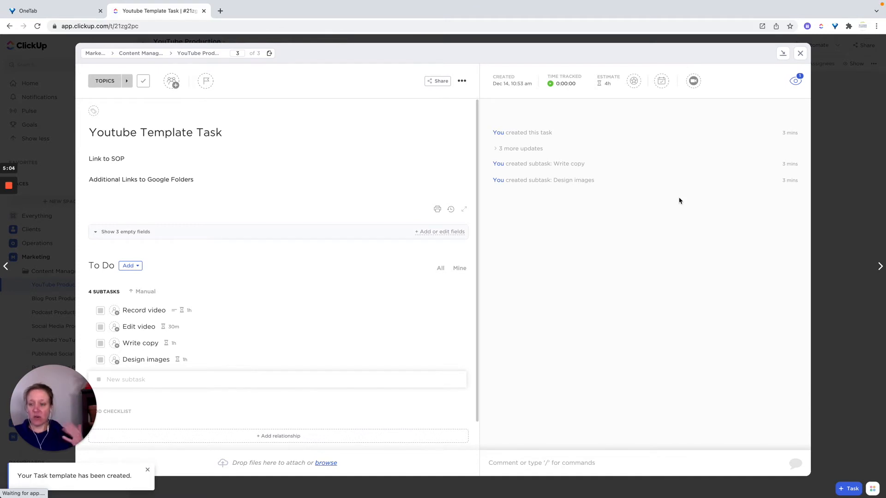
Apply the "YouTube Template Task" template to the Topic 1 task, importing everything
left_click(800, 53)
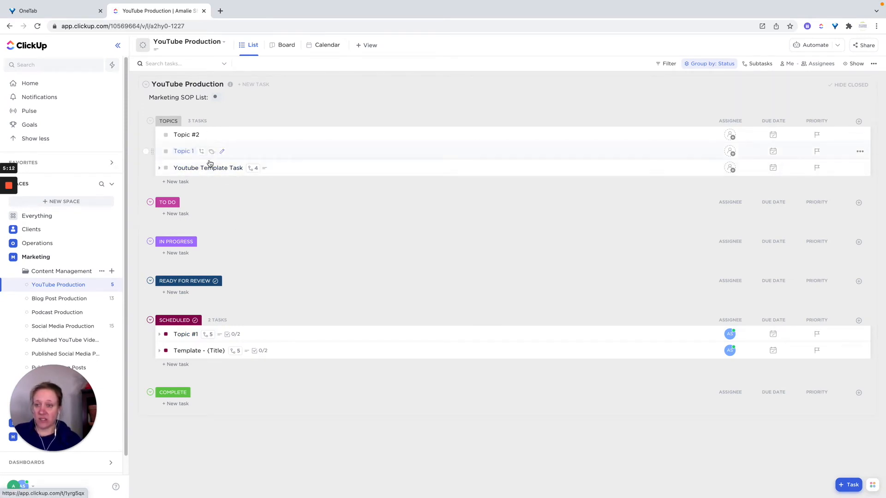
left_click(182, 152)
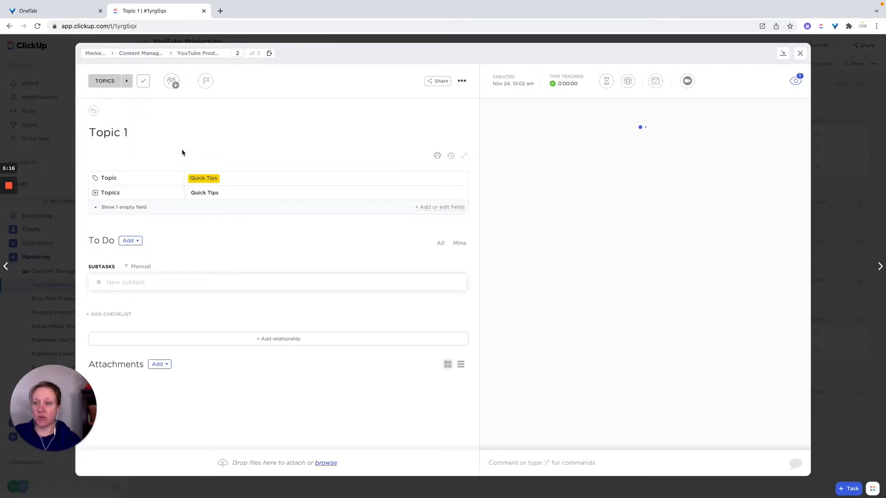
left_click(462, 81)
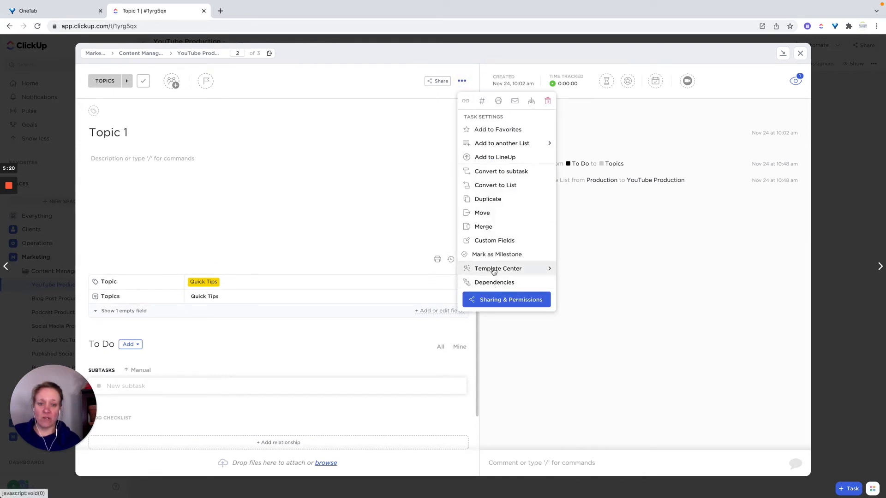
left_click(493, 270)
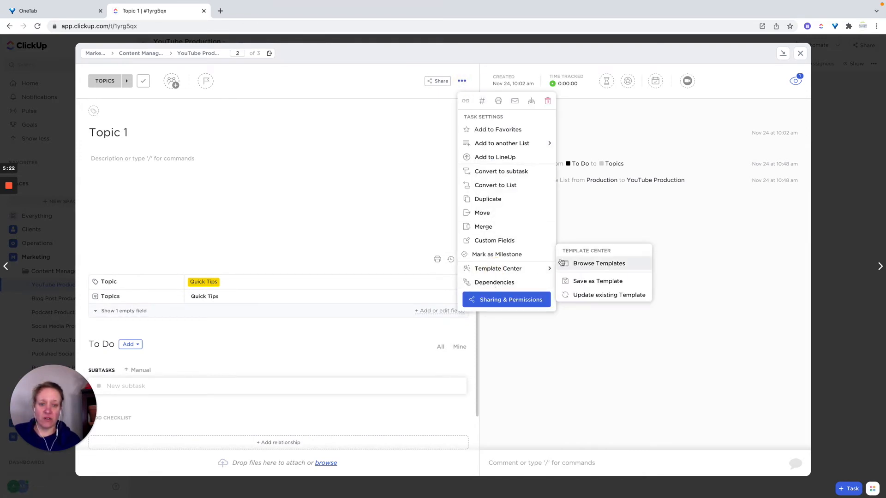
left_click(588, 268)
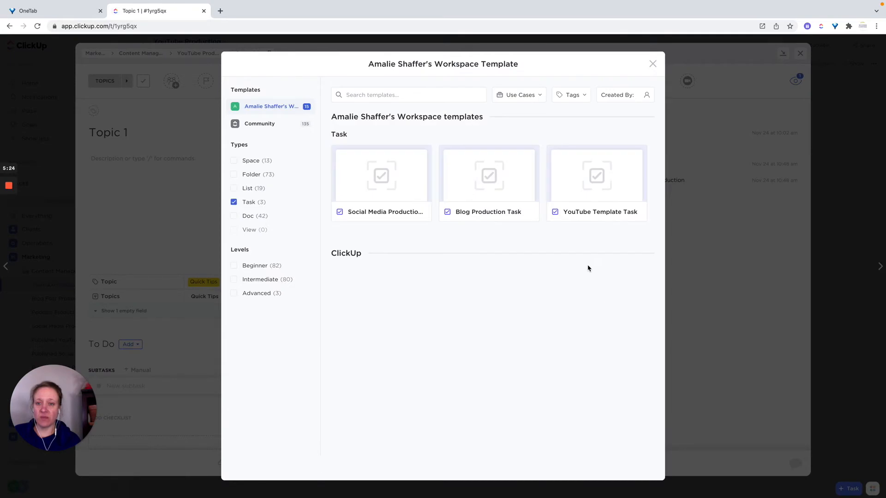
mouse_move(599, 178)
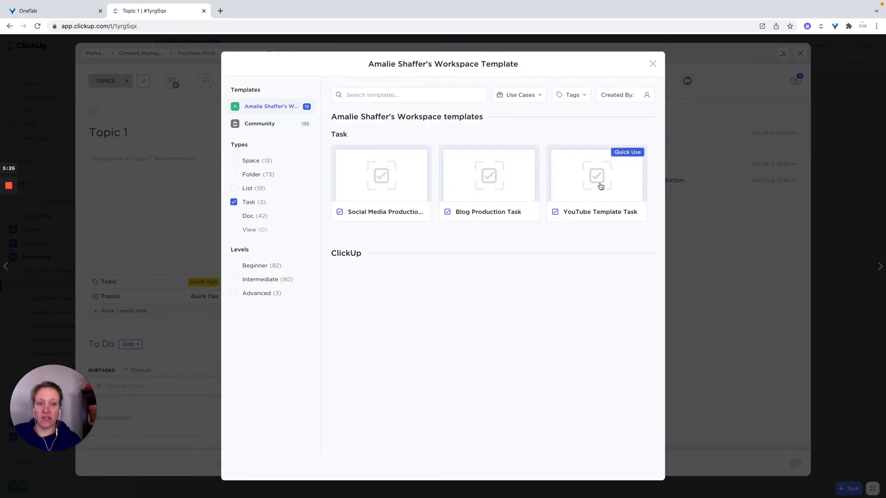
left_click(600, 180)
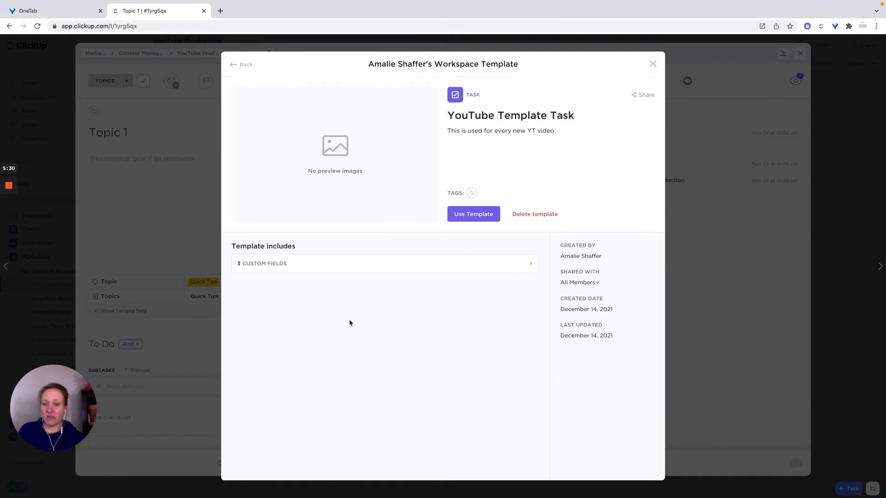
left_click(474, 213)
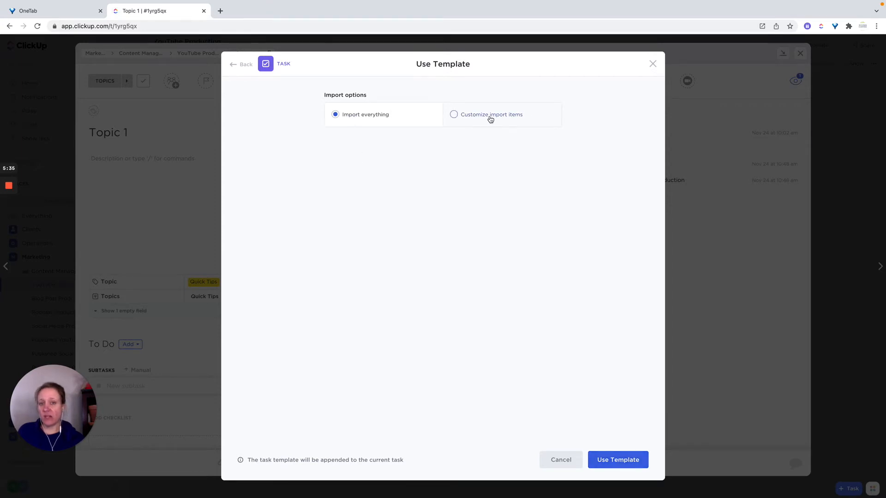
left_click(618, 460)
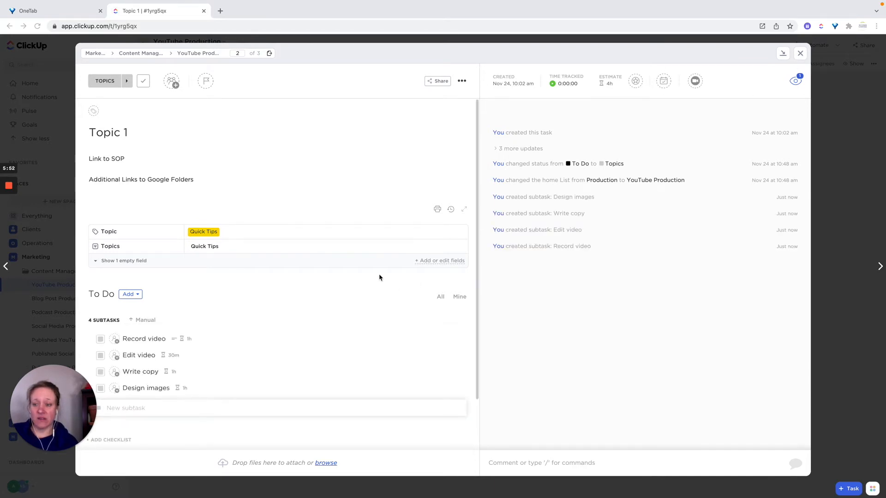
Review the "Record video" subtask and the empty custom field in Topic 1, and return to the YouTube Production list
left_click(141, 340)
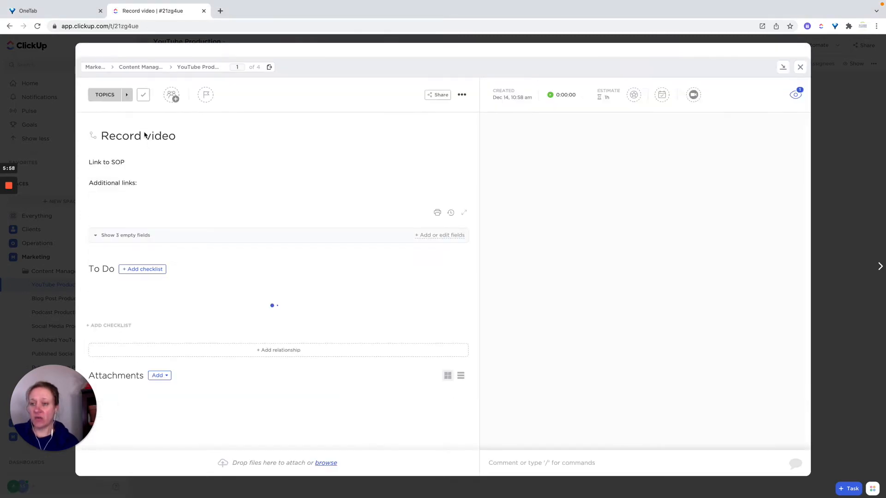
left_click(102, 55)
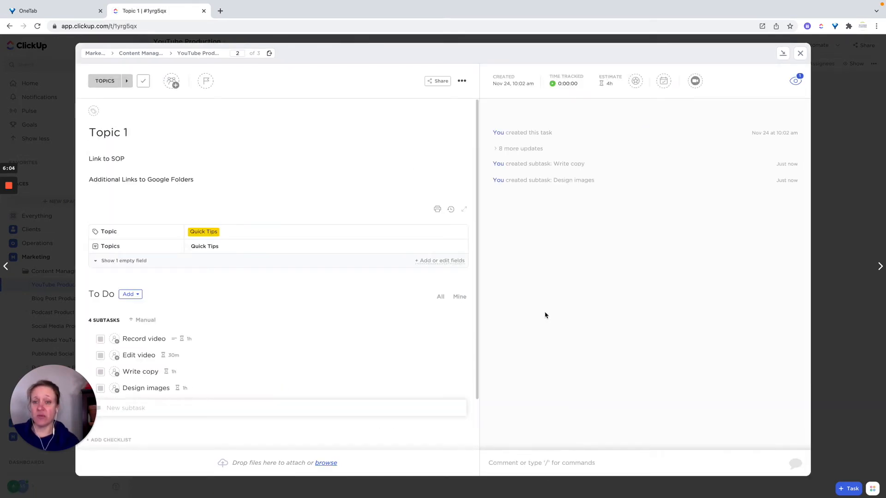
left_click(107, 261)
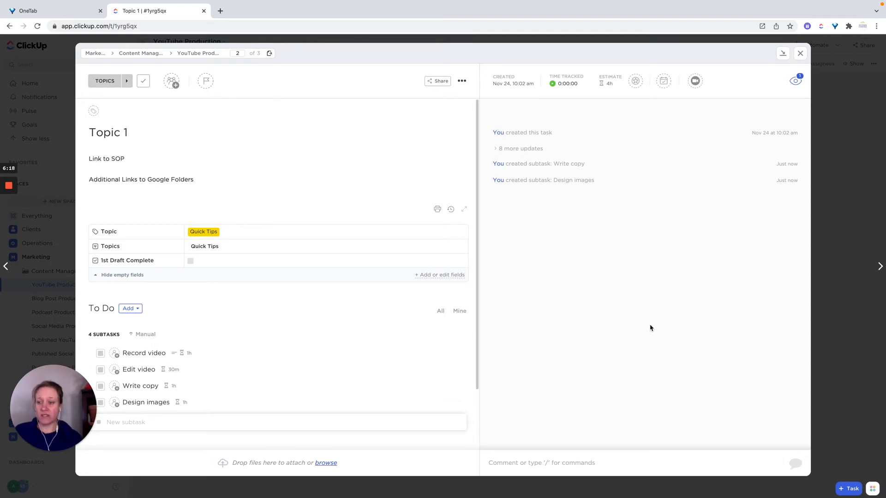
left_click(800, 53)
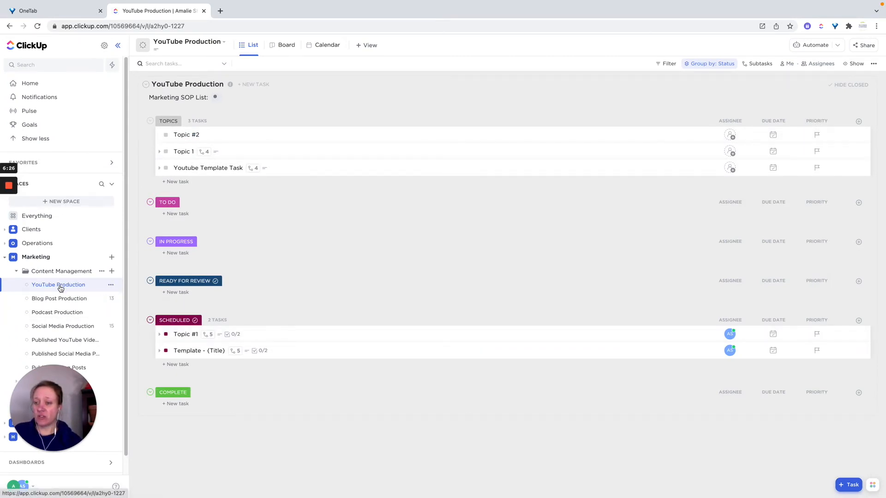
Save the YouTube Production list as a new template named "YouTube Template List", shared with all members and including everything
left_click(110, 285)
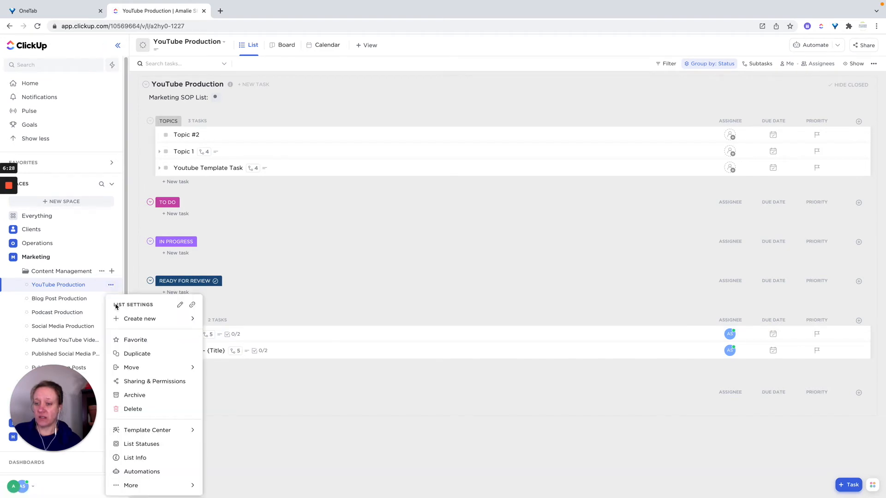
left_click(146, 433)
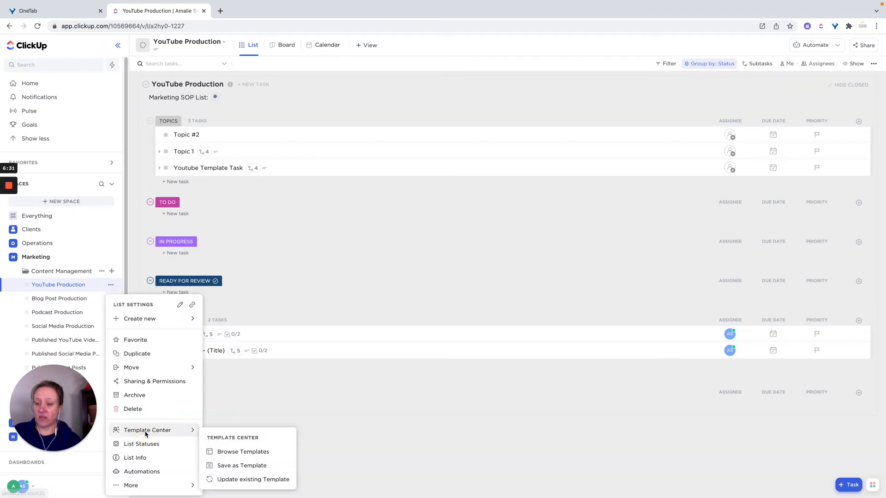
left_click(229, 467)
left_click(352, 110)
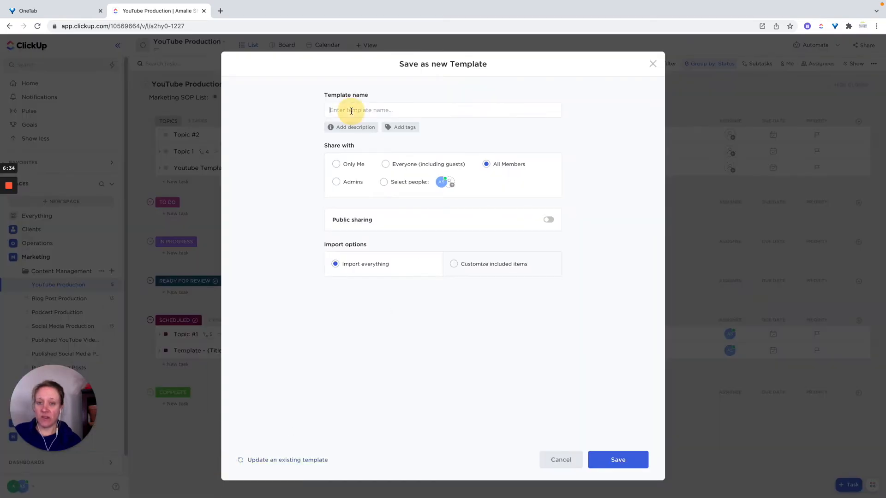
type("YouTub")
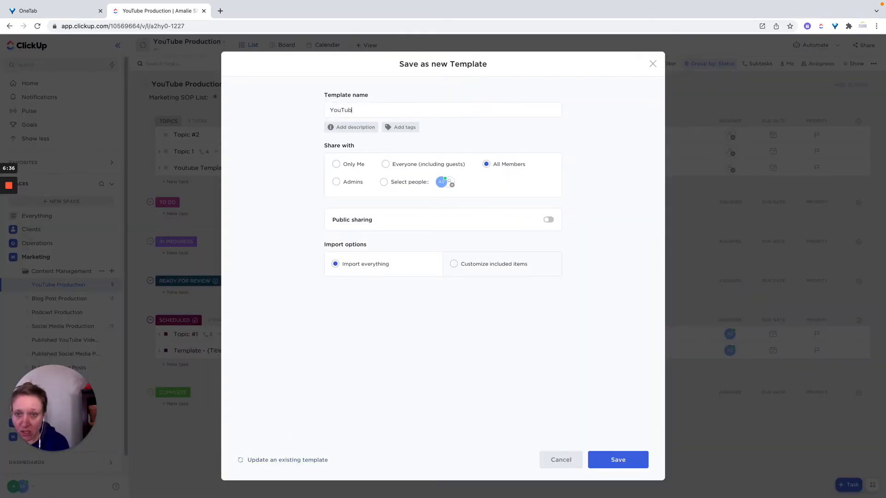
type("e Template List")
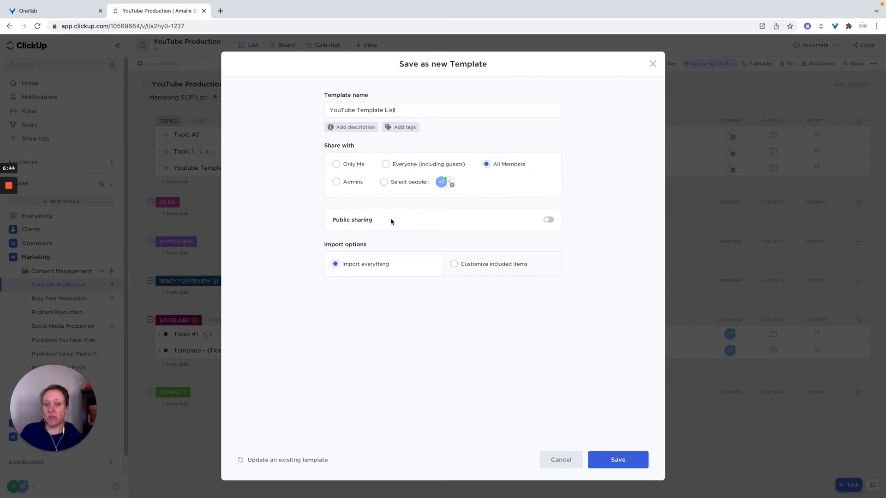
left_click(619, 460)
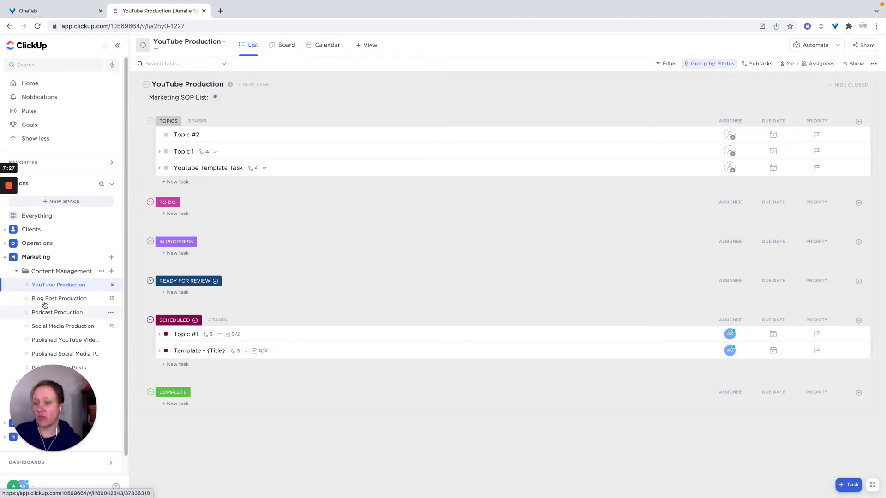
Create a list named "Template YT List" in the Content Management folder and open it
scroll(51, 300, "down", 1)
left_click(112, 253)
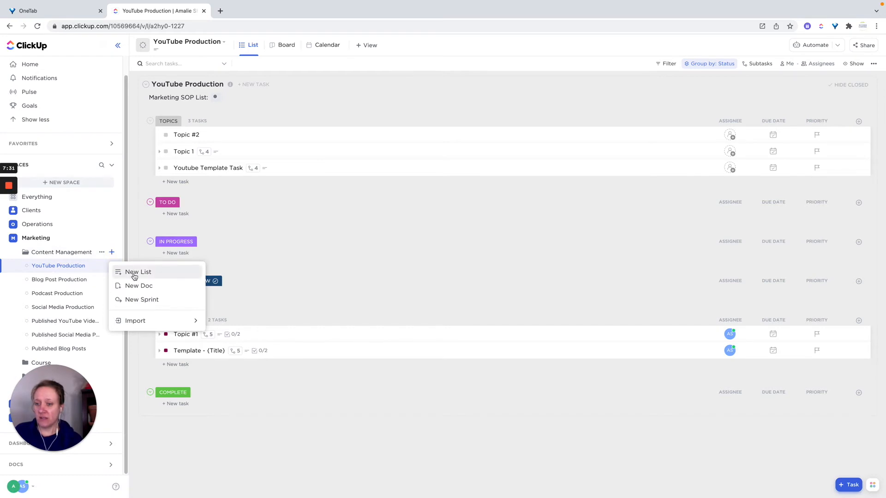
left_click(141, 323)
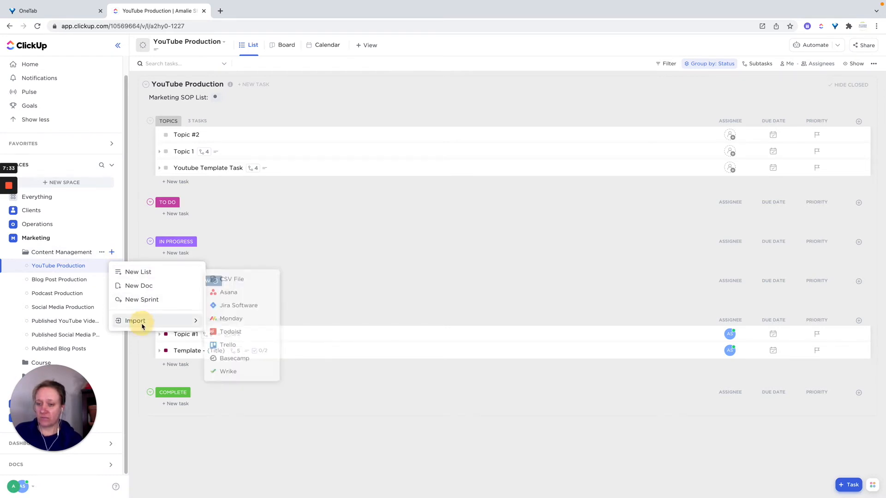
left_click(135, 273)
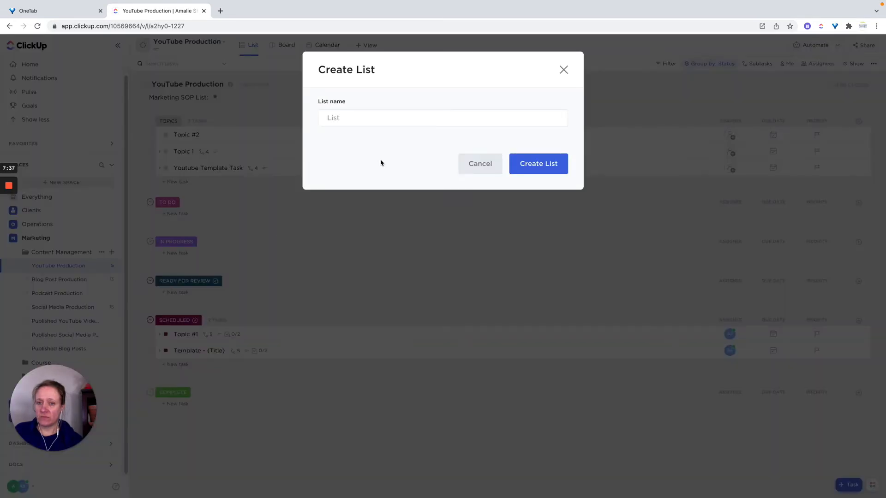
type("Template YT List")
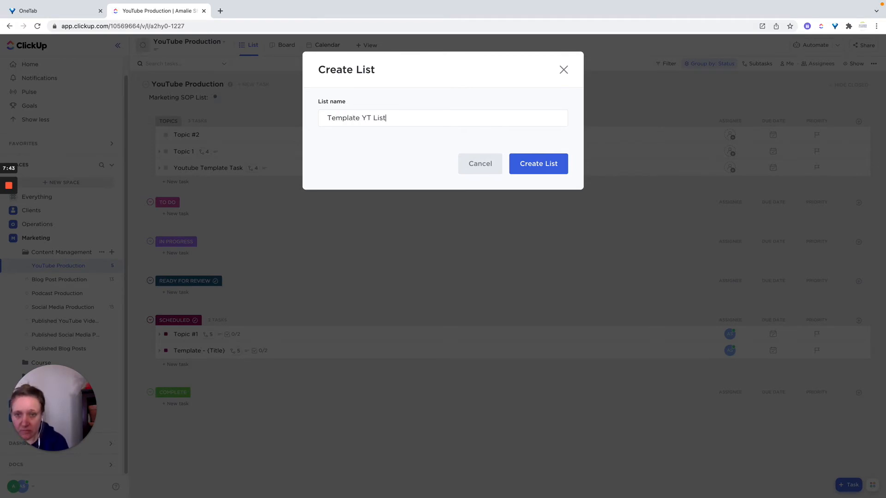
left_click(538, 165)
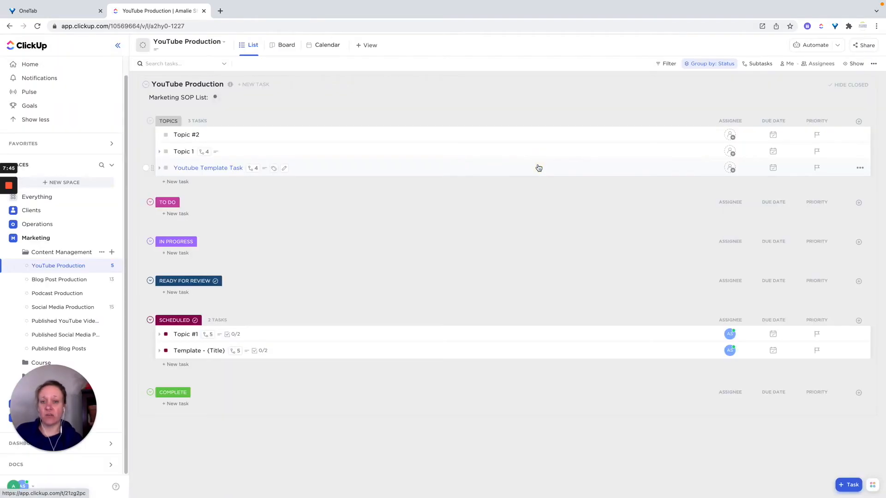
left_click(60, 279)
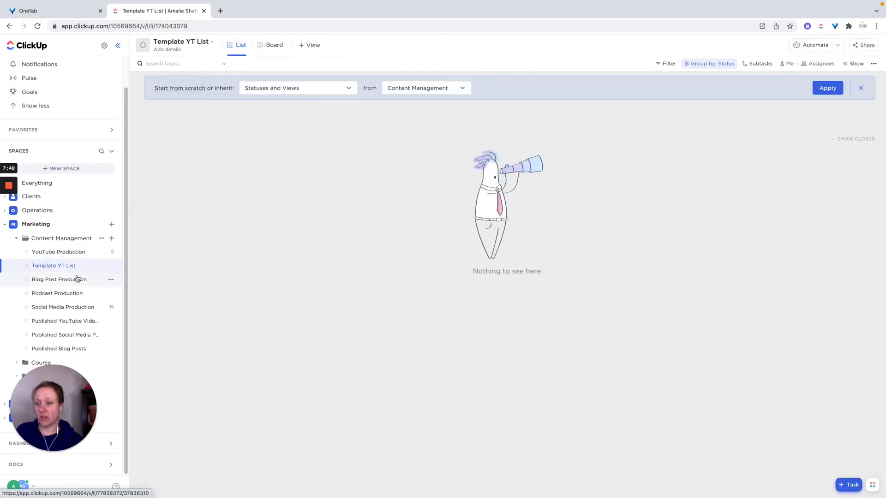
Browse the workspace's own list templates from Template YT List and open "YouTube Template List"
left_click(111, 267)
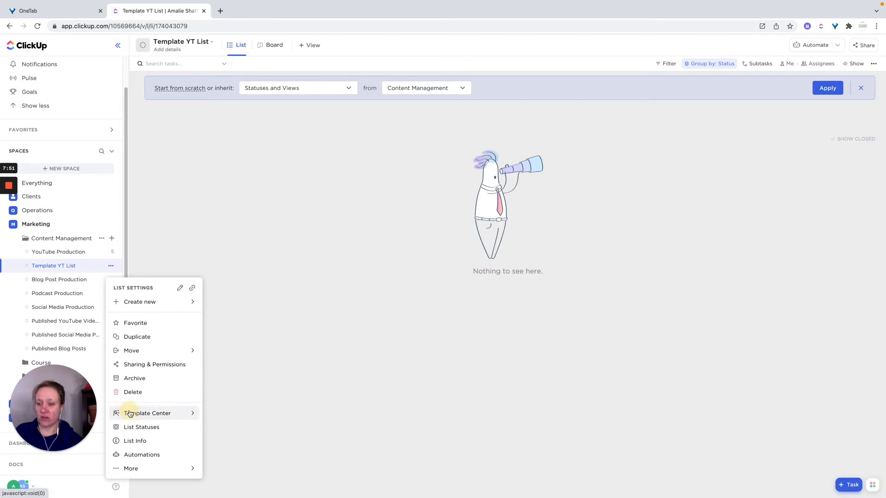
mouse_move(127, 414)
left_click(226, 435)
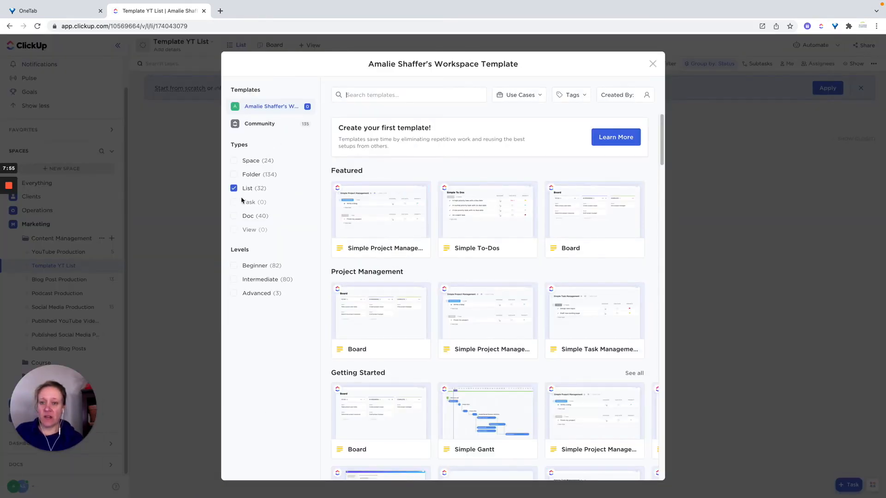
scroll(490, 224, "down", 2)
scroll(490, 225, "down", 10)
scroll(490, 224, "up", 15)
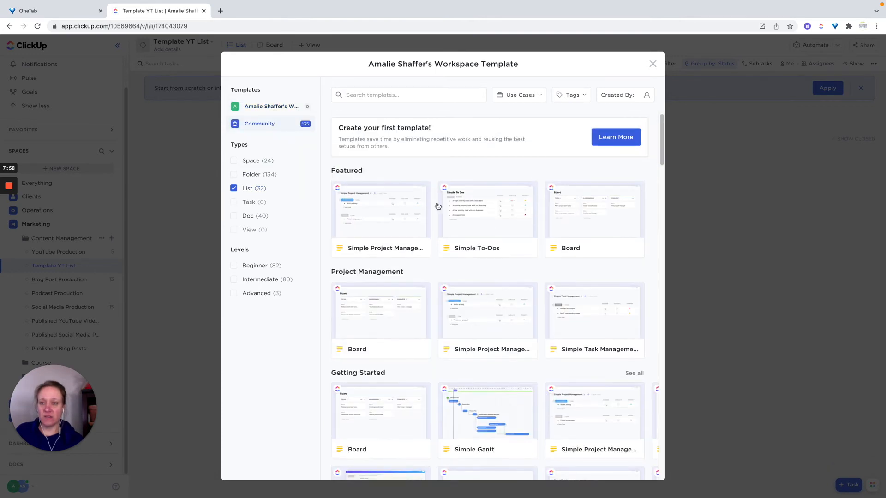
left_click(282, 107)
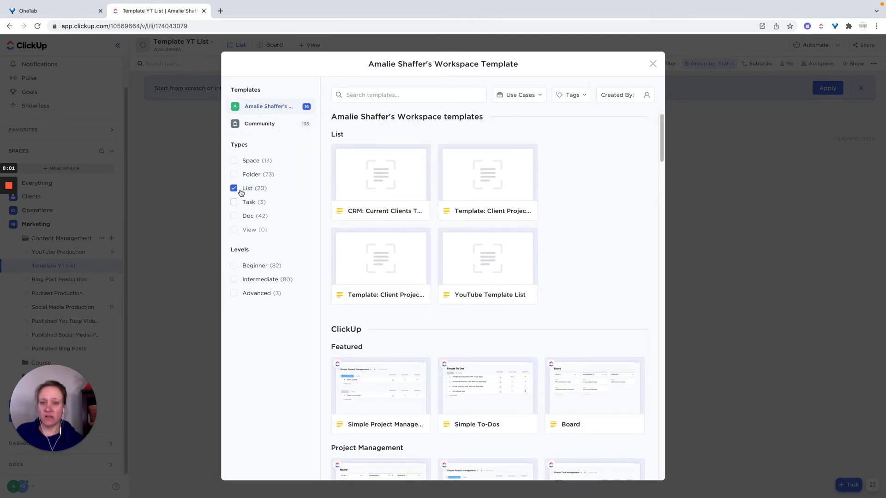
mouse_move(487, 268)
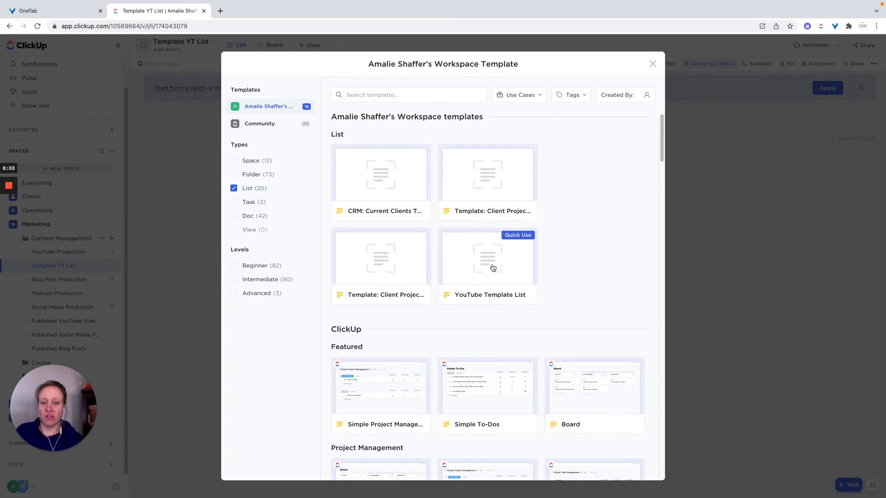
left_click(493, 268)
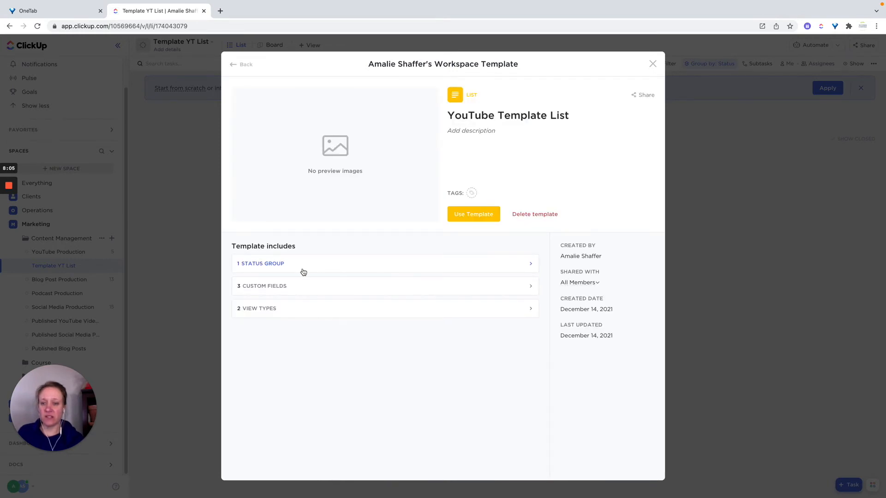
Examine the status group, custom fields and view types included in the YouTube Template List template
left_click(530, 265)
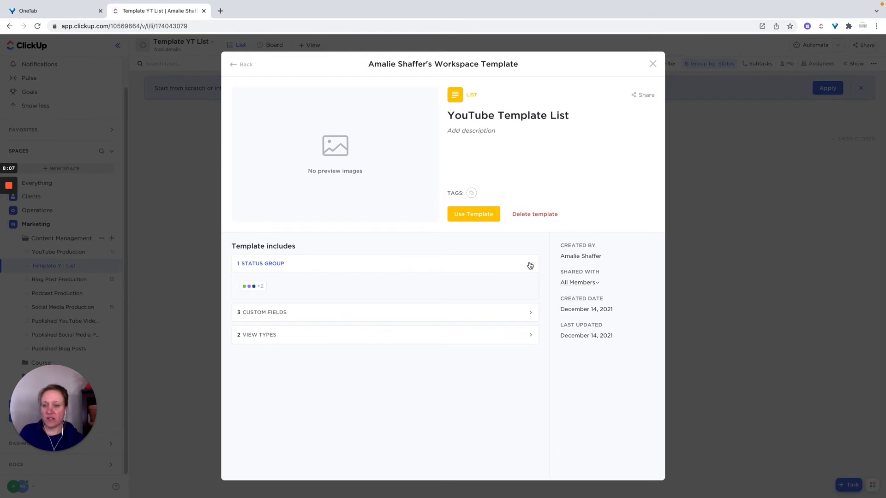
left_click(530, 264)
left_click(528, 286)
left_click(528, 286)
left_click(529, 310)
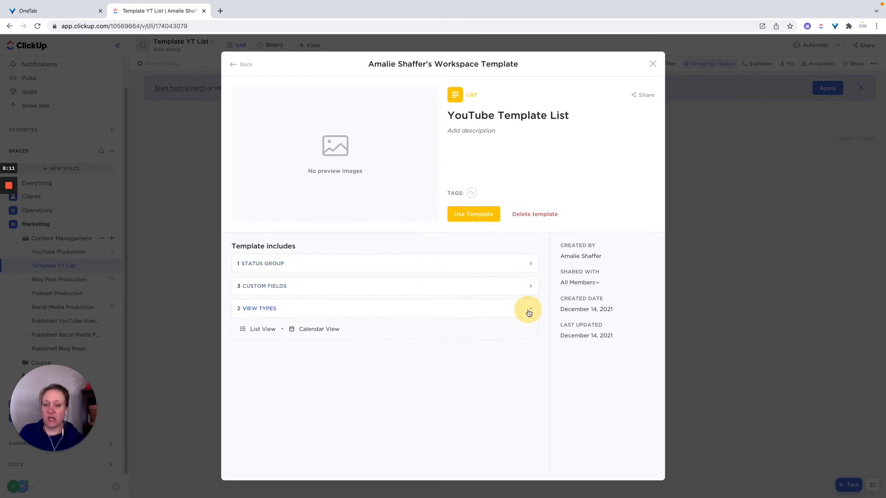
left_click(529, 312)
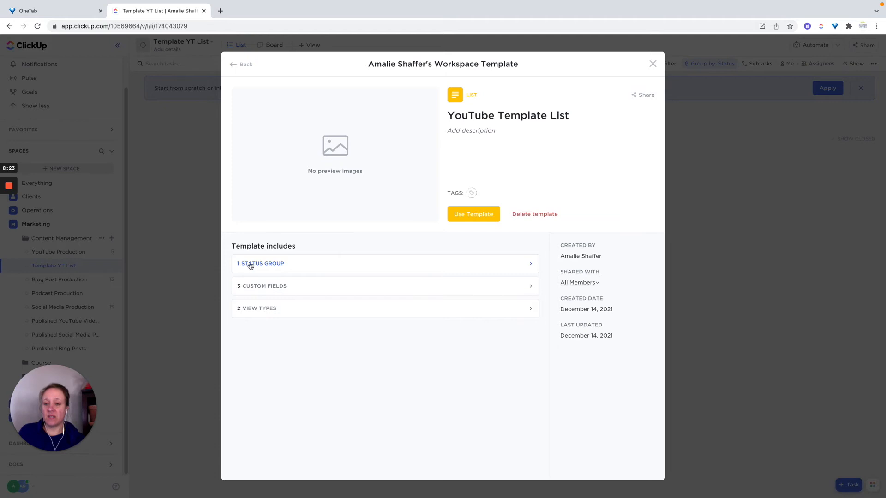
Start using the YouTube Template List template and compare the Remap Dates and Import as is options, leaving Import as is selected
left_click(474, 216)
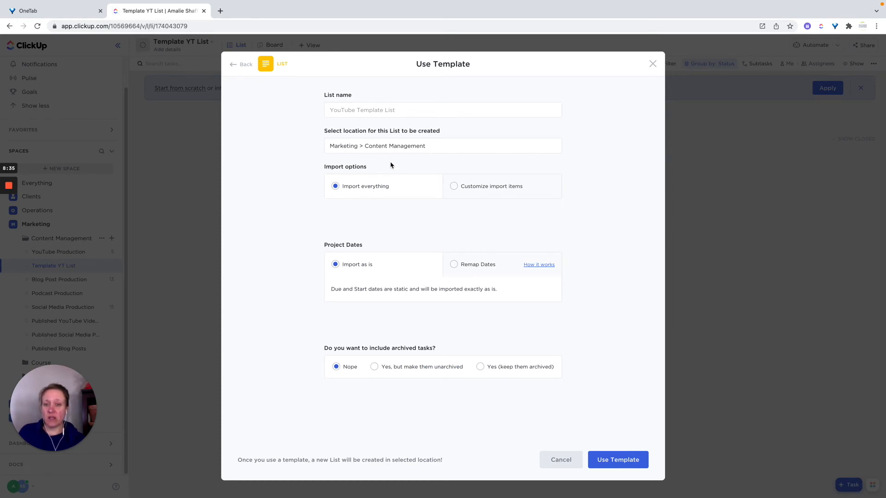
left_click(454, 267)
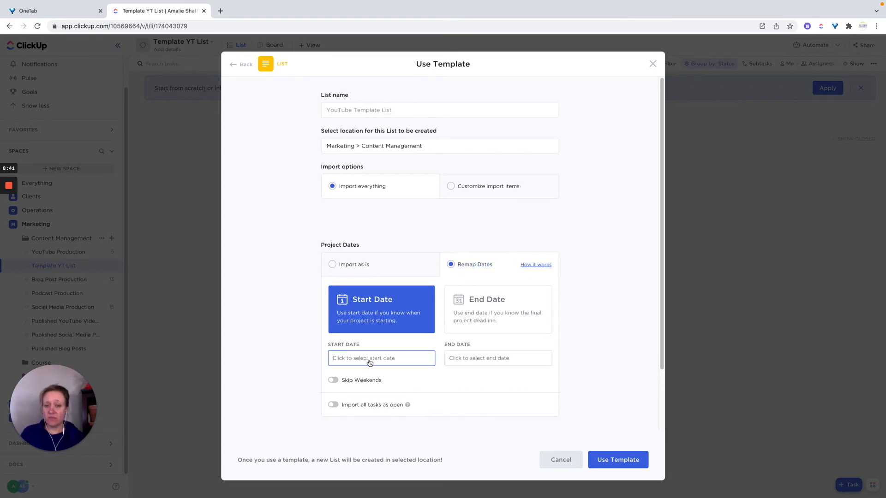
left_click(332, 265)
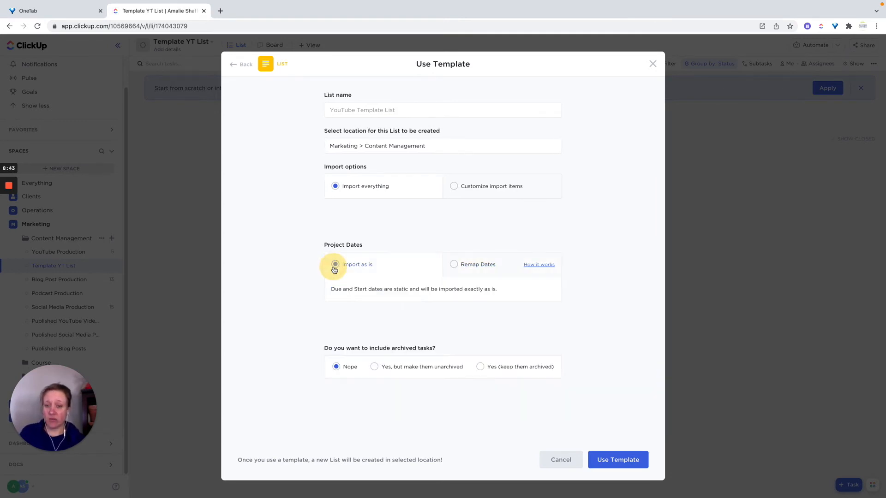
left_click(453, 265)
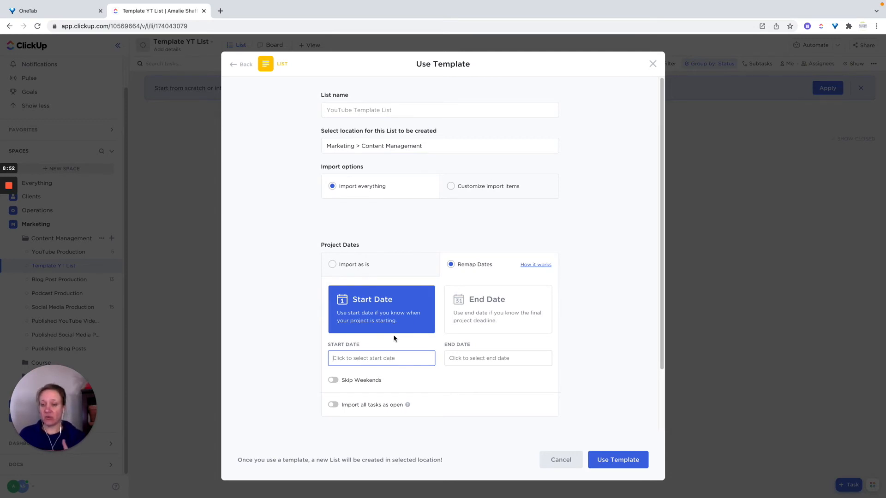
left_click(333, 265)
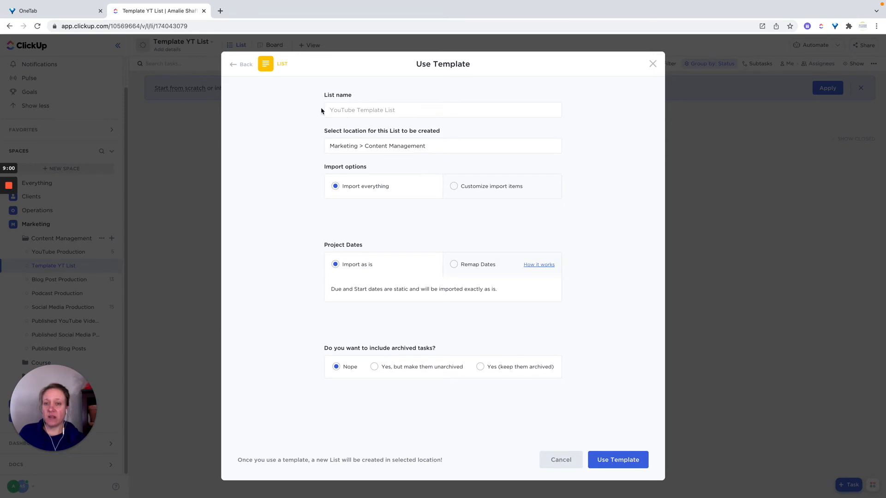
Try to create a list named "Template YT List" from the template in Marketing > Content Management, importing everything
left_click(349, 111)
left_click(367, 112)
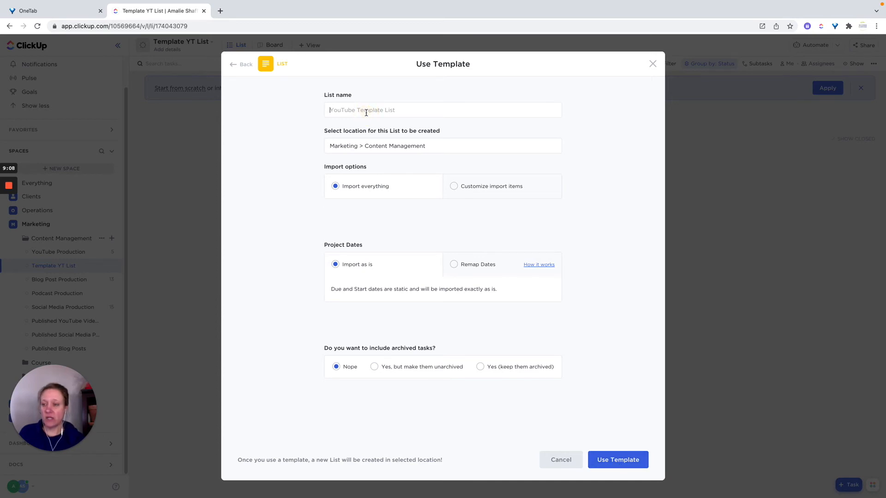
type("Tem")
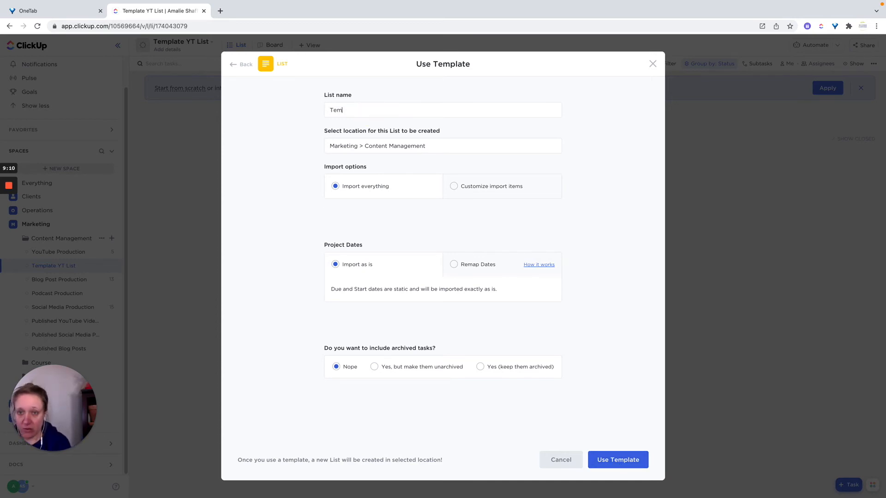
type("plate YT List")
left_click(607, 243)
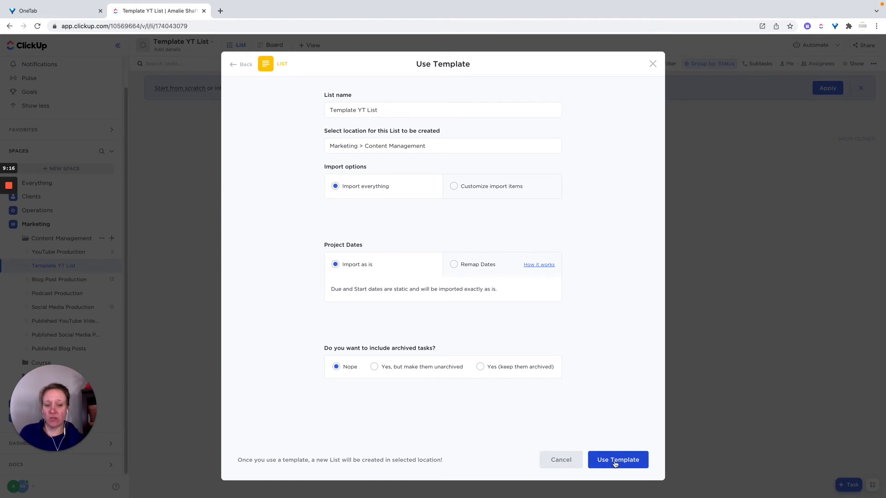
left_click(615, 462)
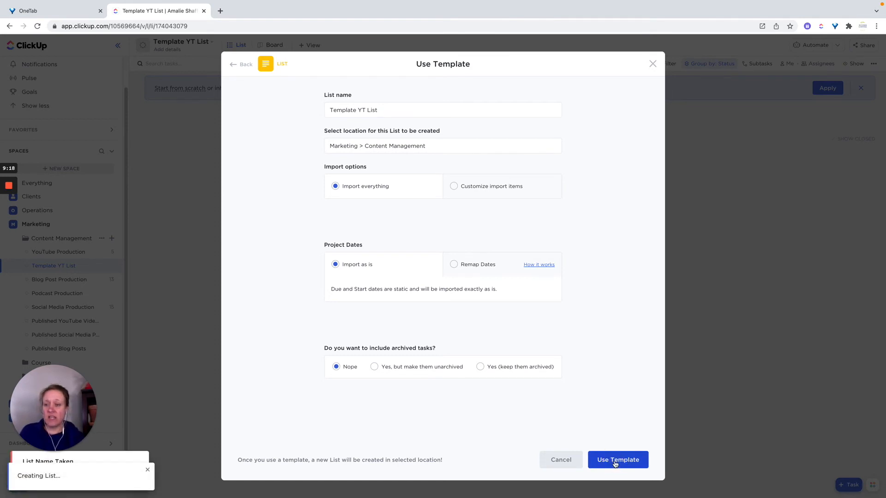
Change the new list's name to "YouTube List Template" and create it from the template
left_click(383, 111)
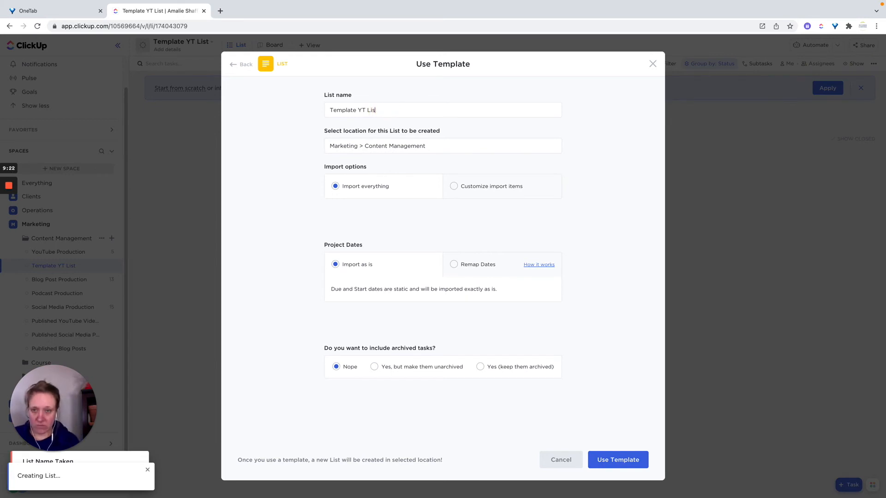
key("BackSpace")
key("BackSpace")
key("BackSpace")
key("BackSpace")
key("BackSpace")
key("BackSpace")
key("BackSpace")
key("BackSpace")
key("BackSpace")
key("BackSpace")
key("BackSpace")
key("BackSpace")
key("BackSpace")
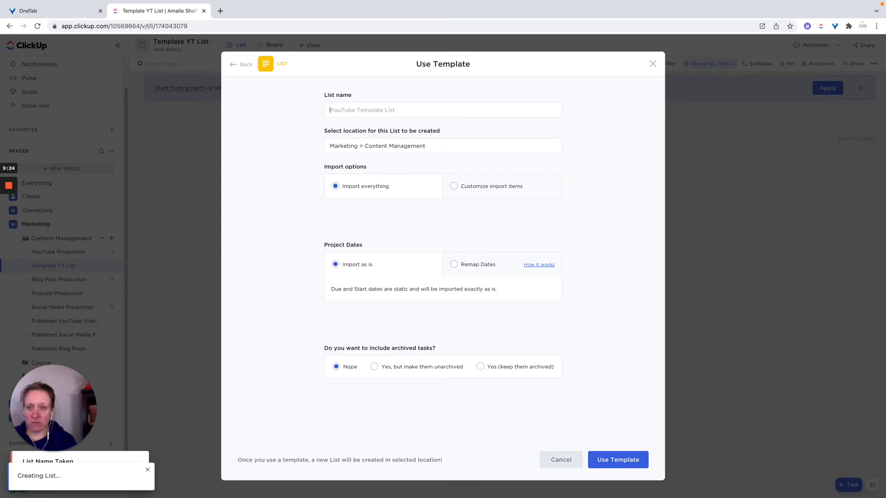
type("YouTube ")
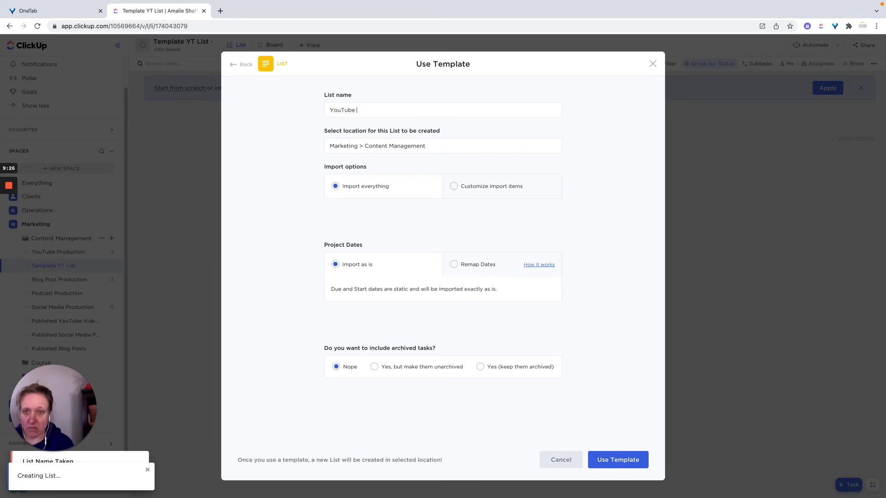
type("List Template")
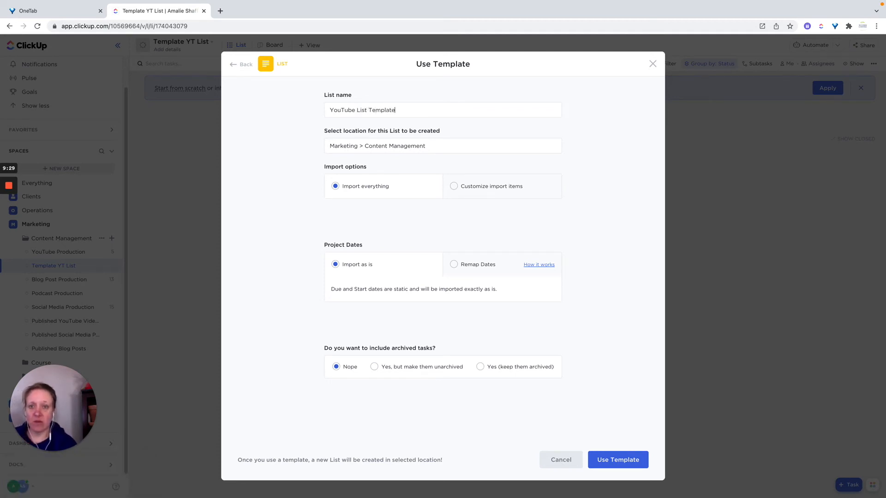
left_click(612, 460)
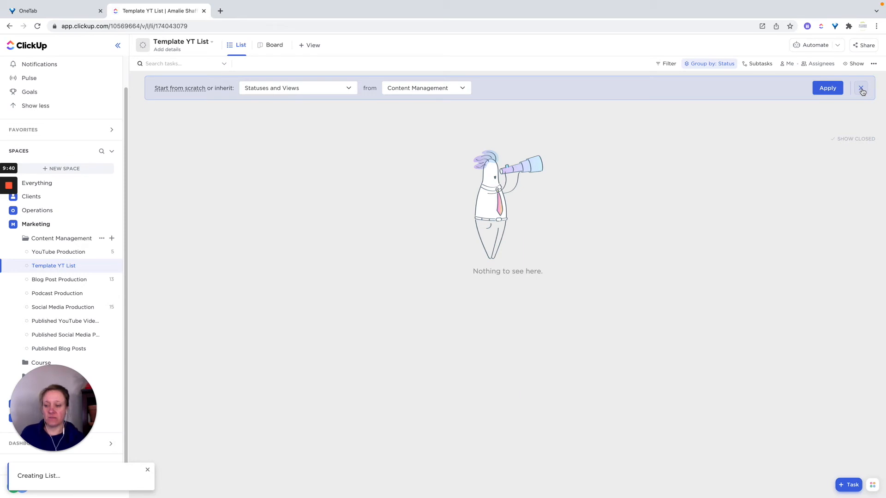
Show empty statuses in the YouTube List Template list view and save the view
mouse_move(12, 205)
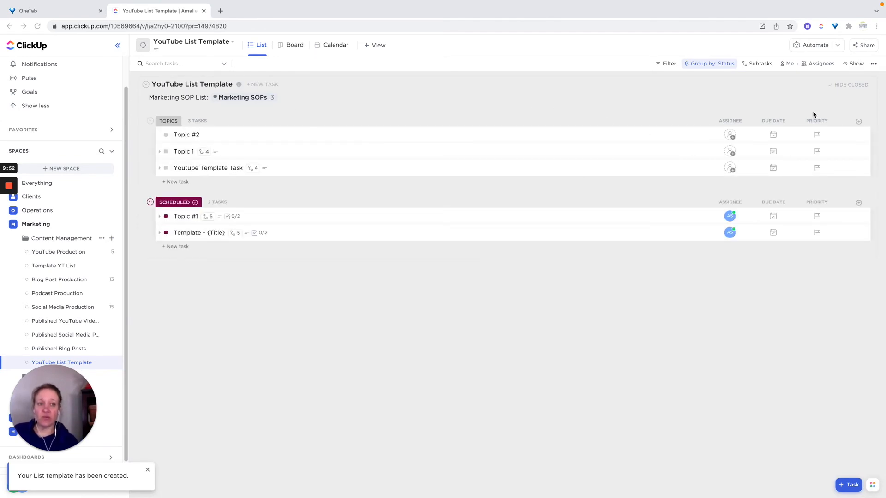
left_click(850, 65)
left_click(866, 182)
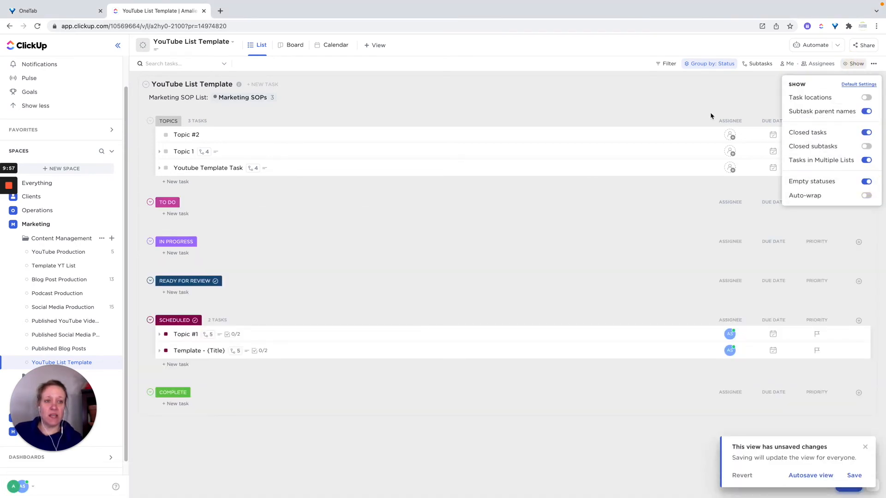
left_click(854, 475)
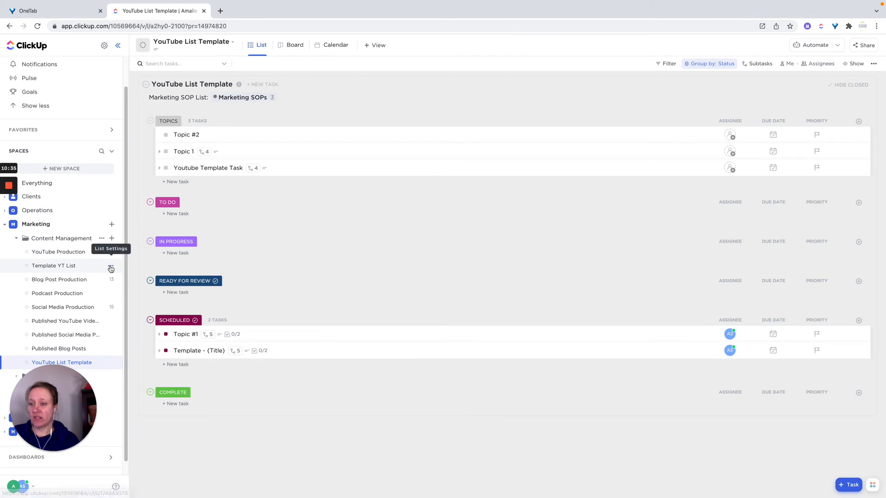
Delete the Template YT List from the Content Management folder
left_click(111, 268)
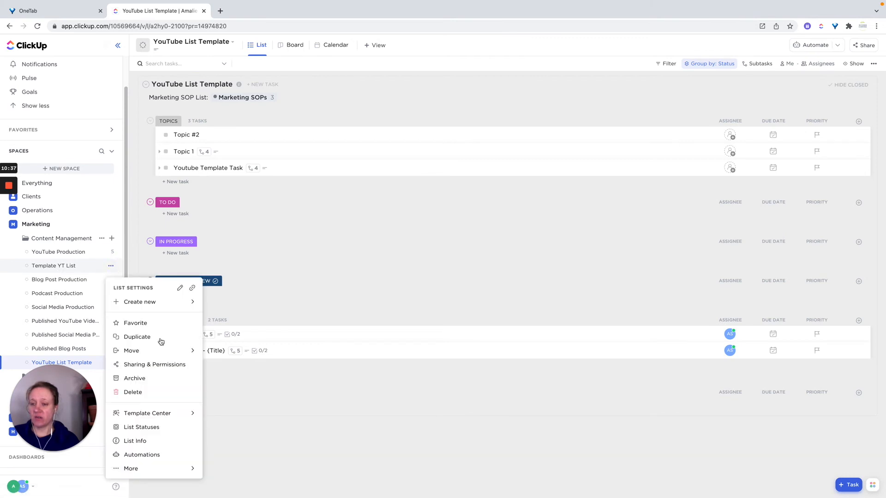
left_click(131, 392)
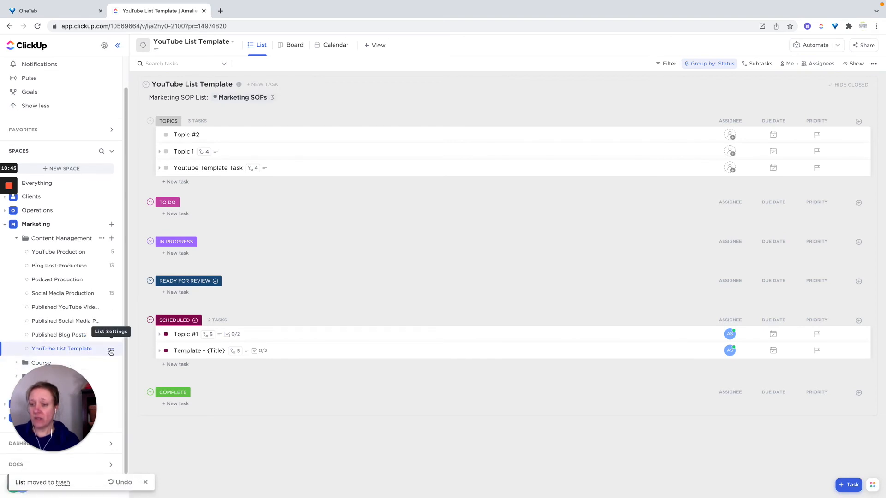
Open the Client Project Template folder in the Clients space
left_click(101, 239)
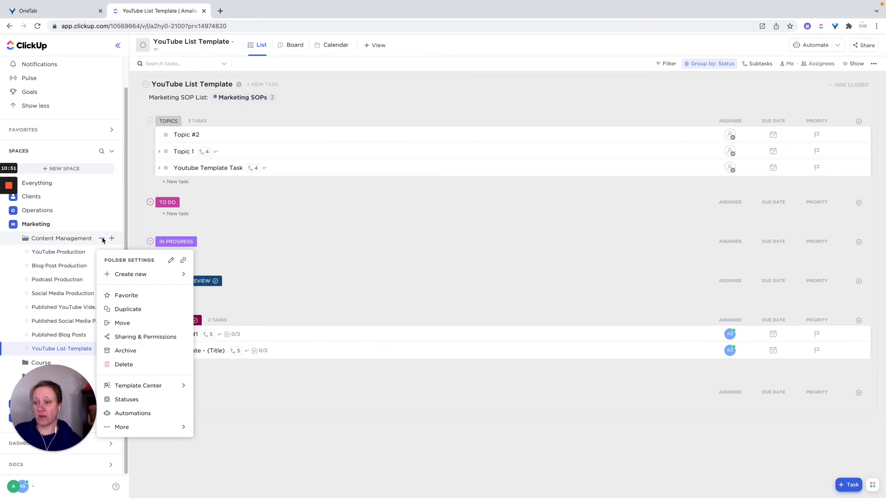
left_click(52, 200)
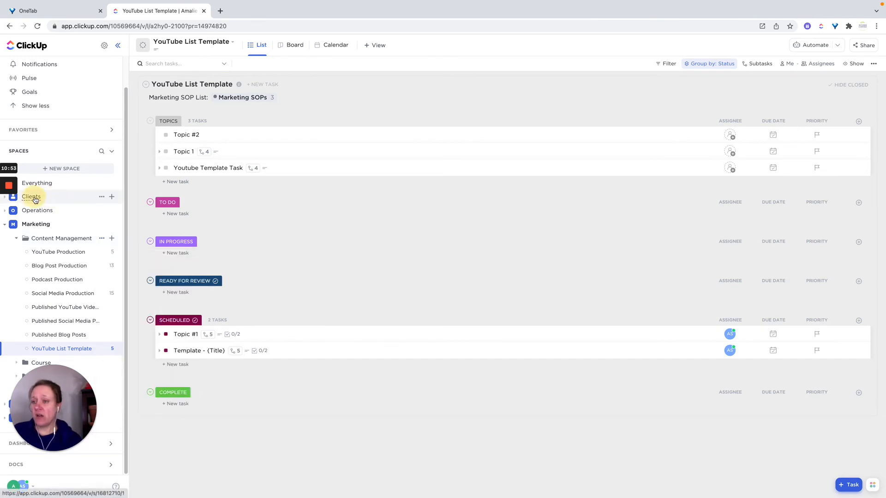
left_click(33, 197)
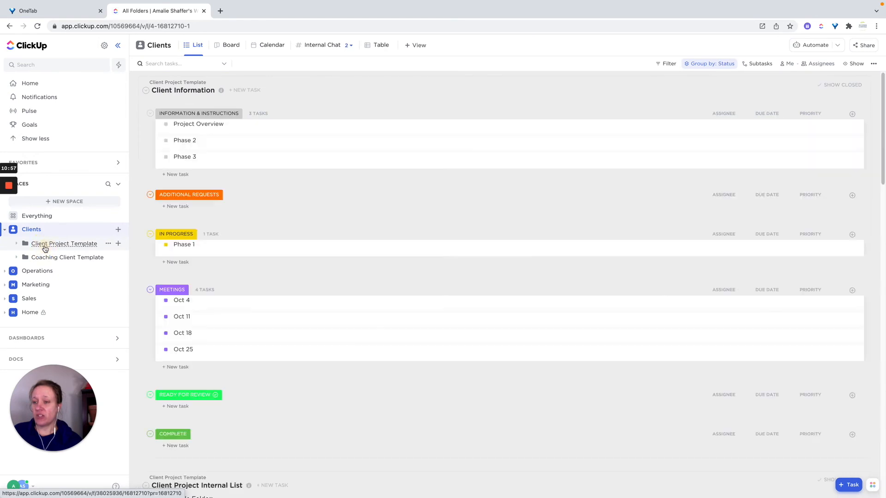
left_click(44, 248)
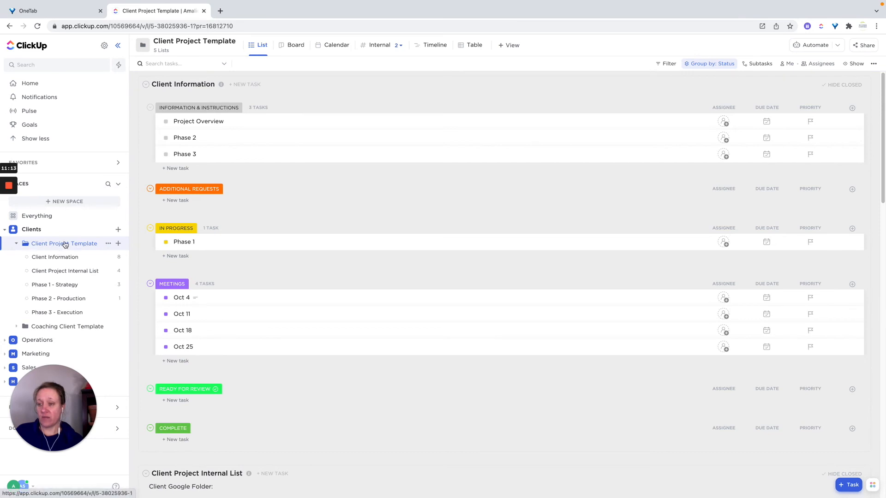
Save the Client Project Template folder as a new template named "Client Project Template", shared with all members and importing everything
left_click(108, 244)
mouse_move(126, 395)
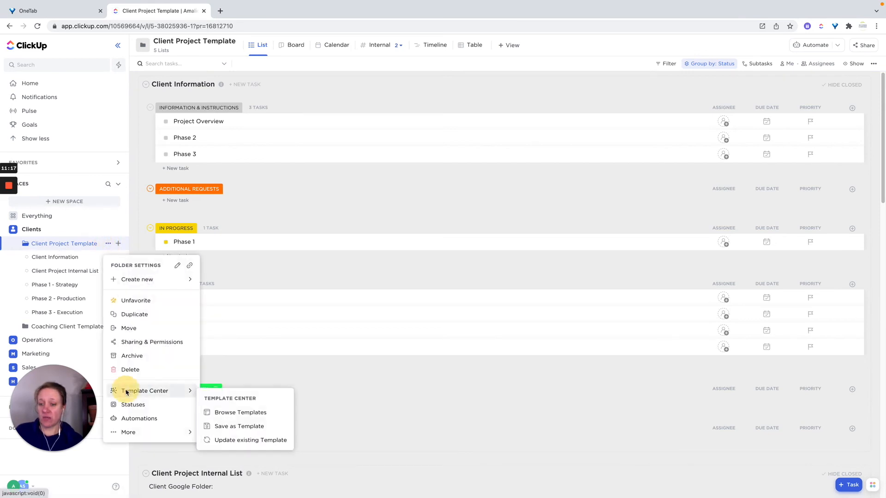
left_click(224, 427)
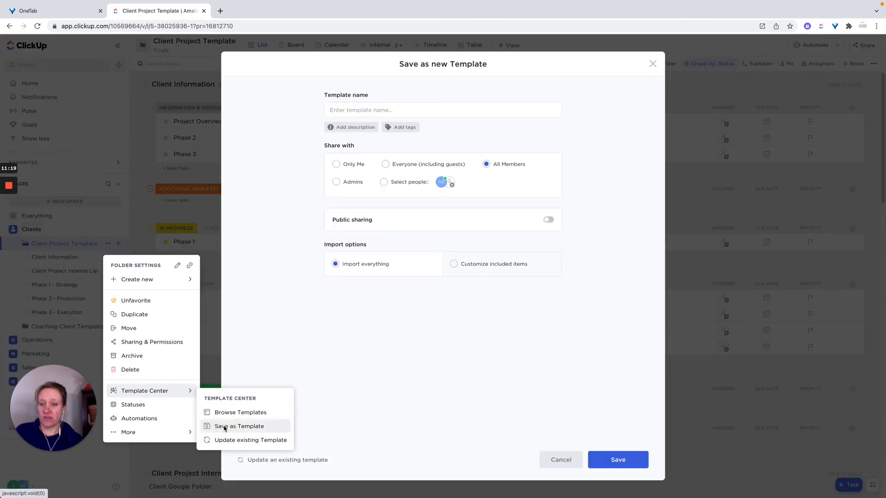
left_click(334, 108)
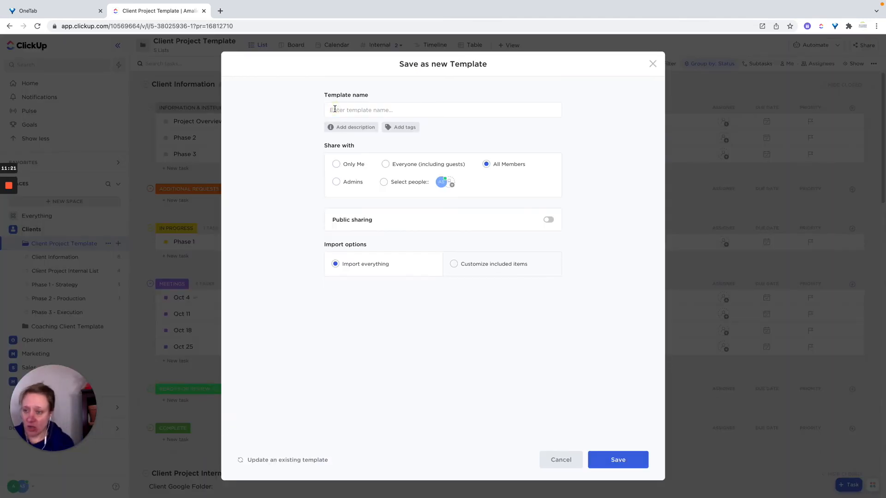
type("Client Project Ge")
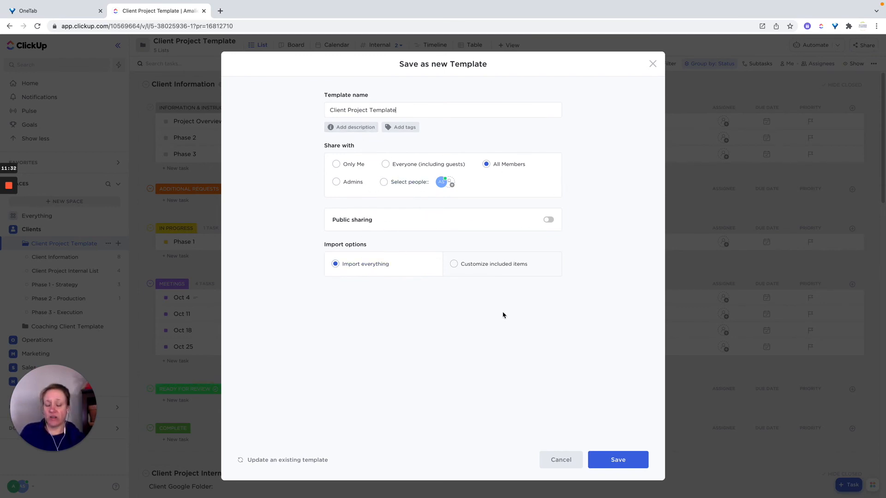
left_click(614, 462)
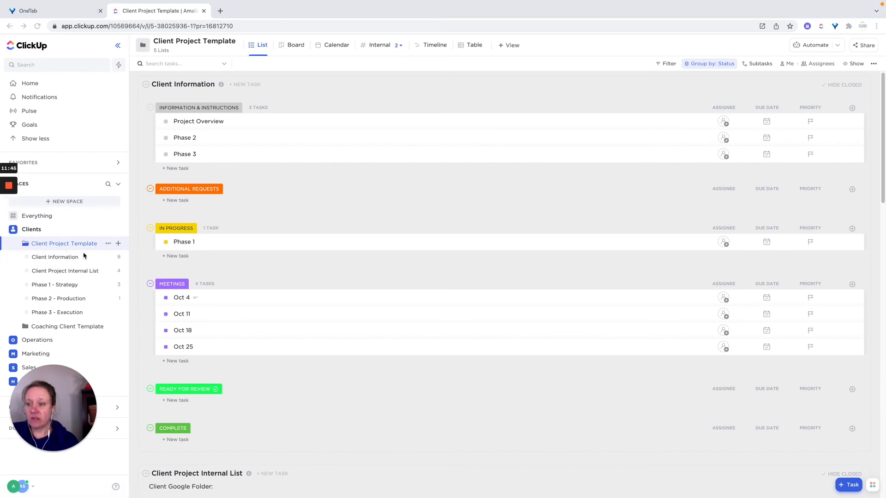
Start a new folder in the Clients space from a template and open the workspace's "Client Project Template"
left_click(119, 230)
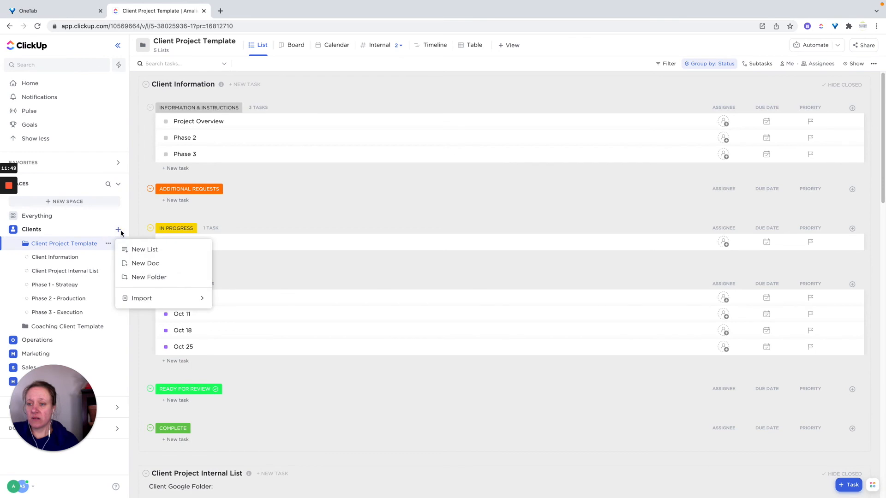
left_click(138, 278)
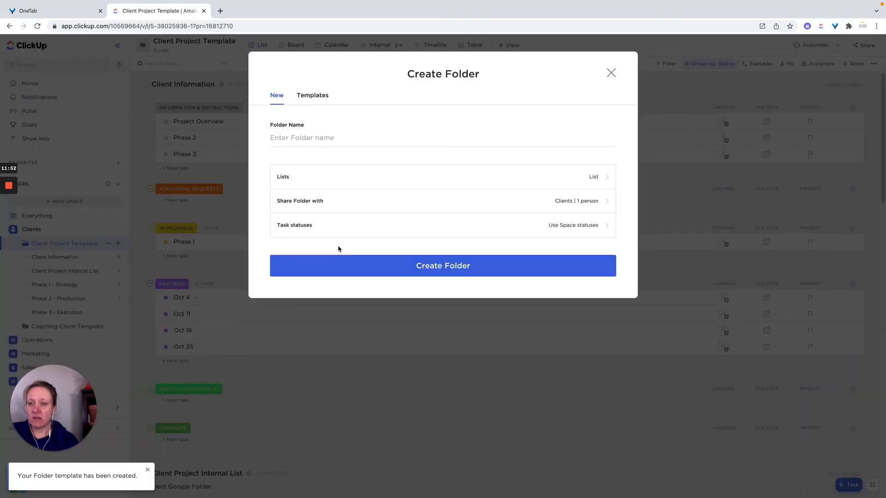
left_click(312, 95)
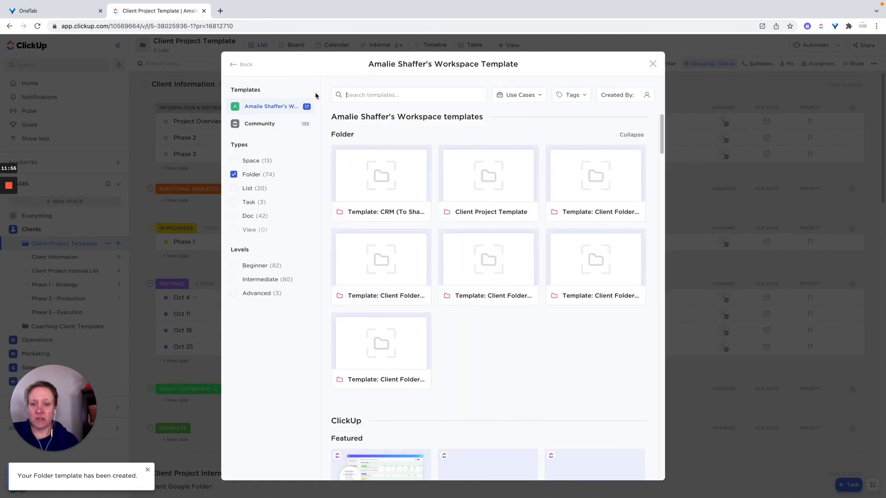
mouse_move(497, 186)
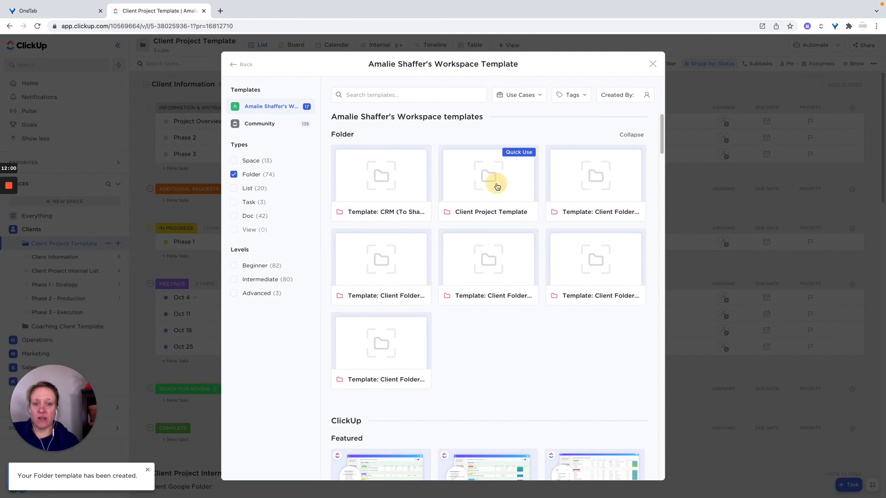
left_click(497, 187)
Review the status groups and view types included in the Client Project Template
left_click(282, 264)
mouse_move(255, 289)
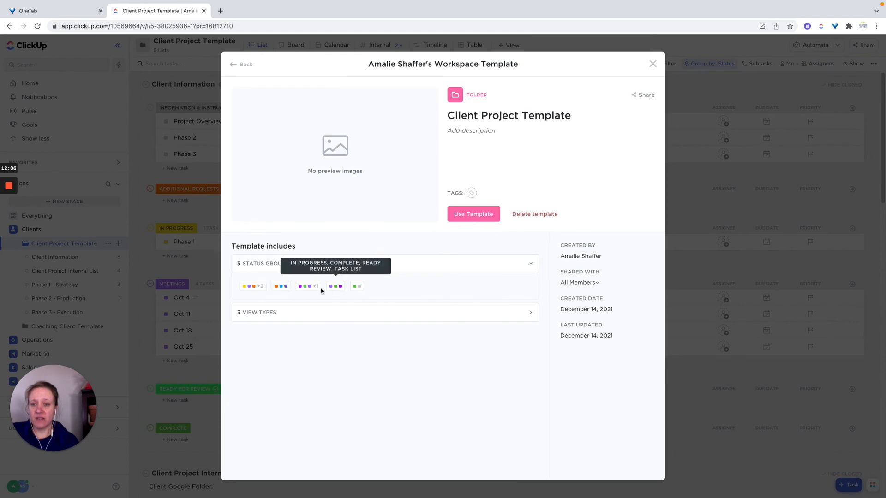
left_click(256, 314)
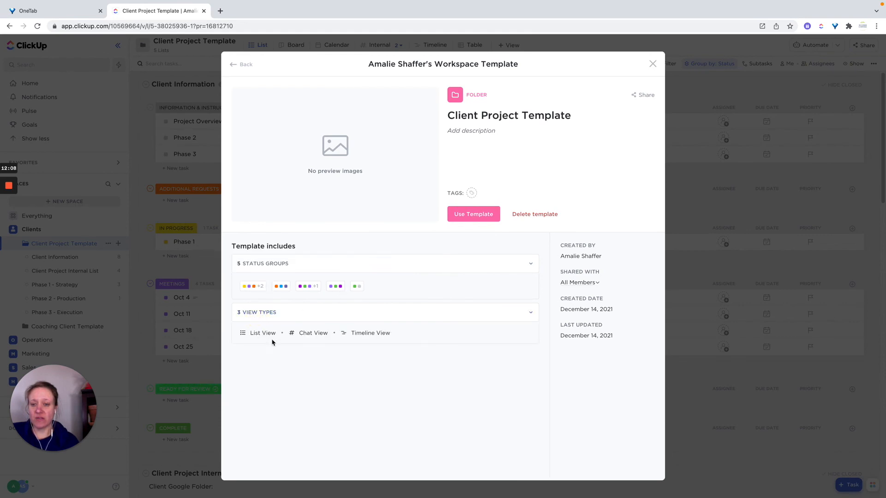
Use the Client Project Template to create a folder named "Client #1" in the Clients space, importing everything
left_click(477, 219)
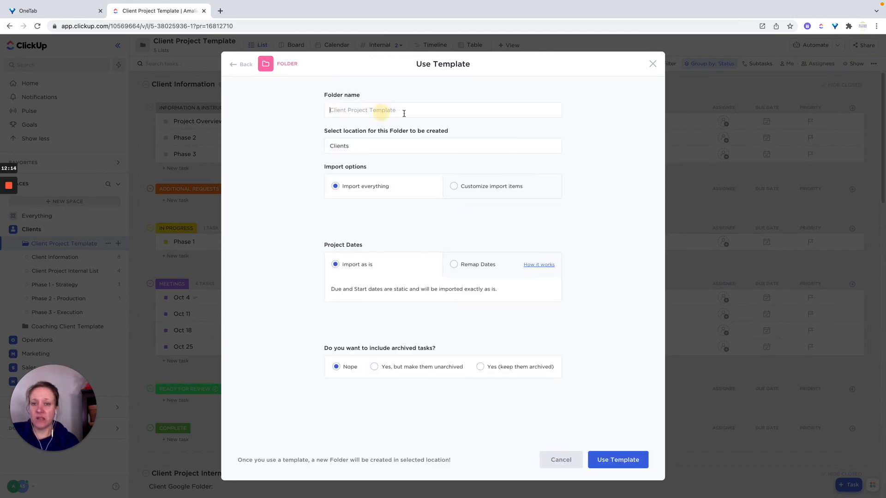
type("Client #1")
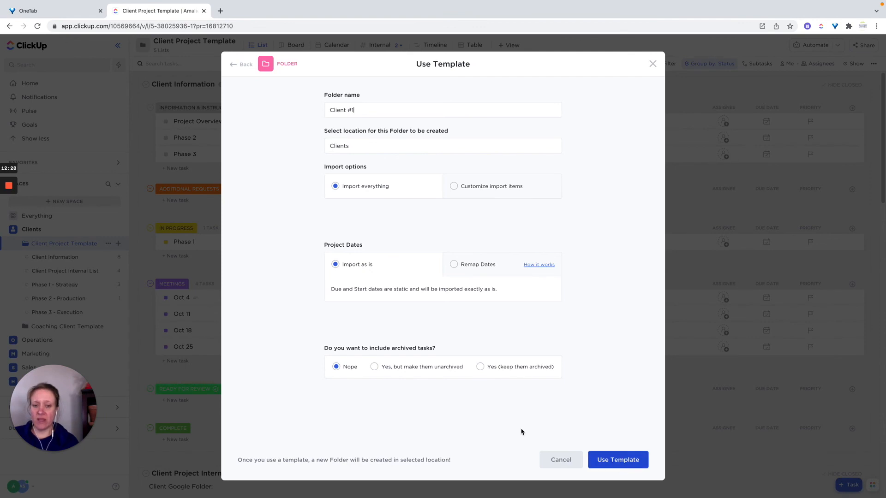
left_click(626, 461)
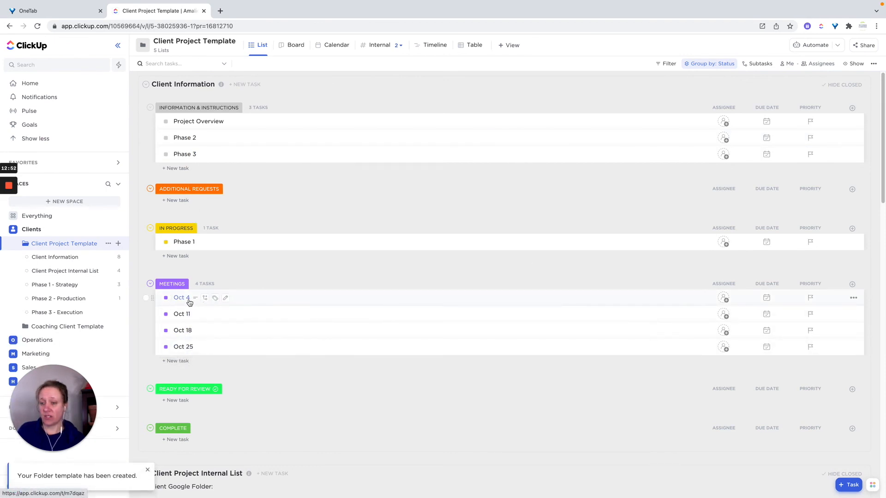
Check the Oct 4 meeting task and the Client Information list, ending on the Client #1 folder overview
left_click(188, 301)
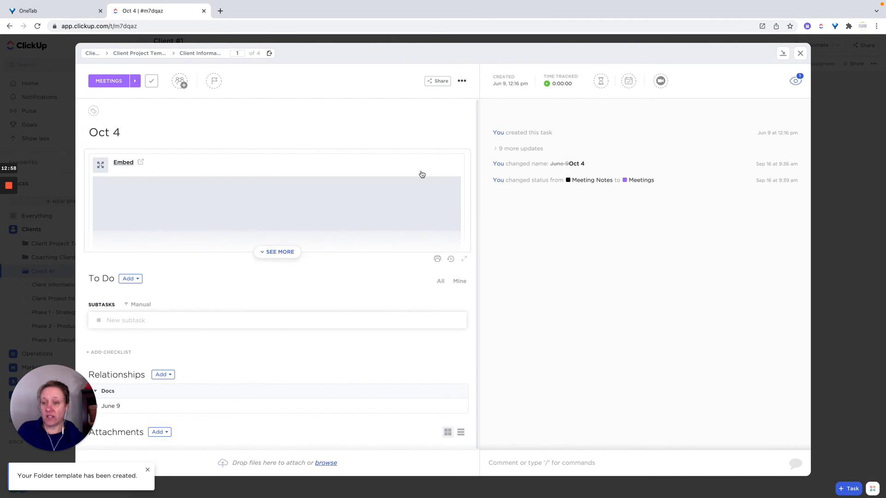
left_click(800, 53)
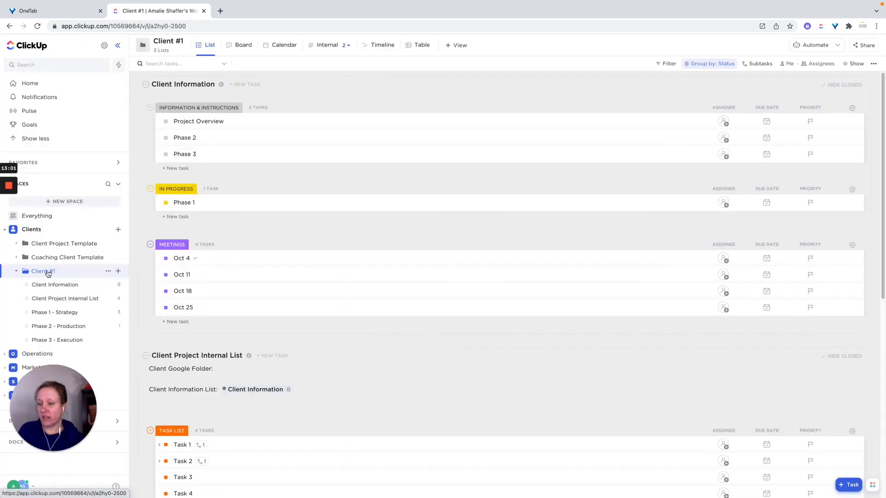
left_click(46, 285)
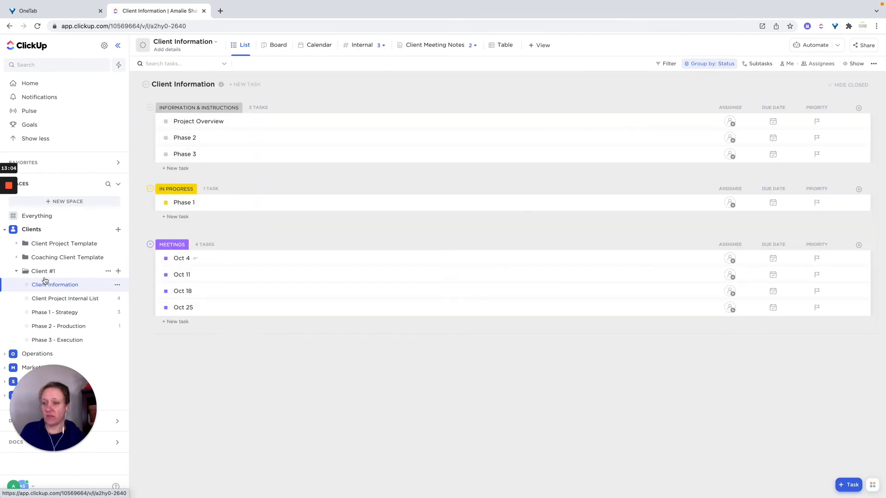
left_click(44, 273)
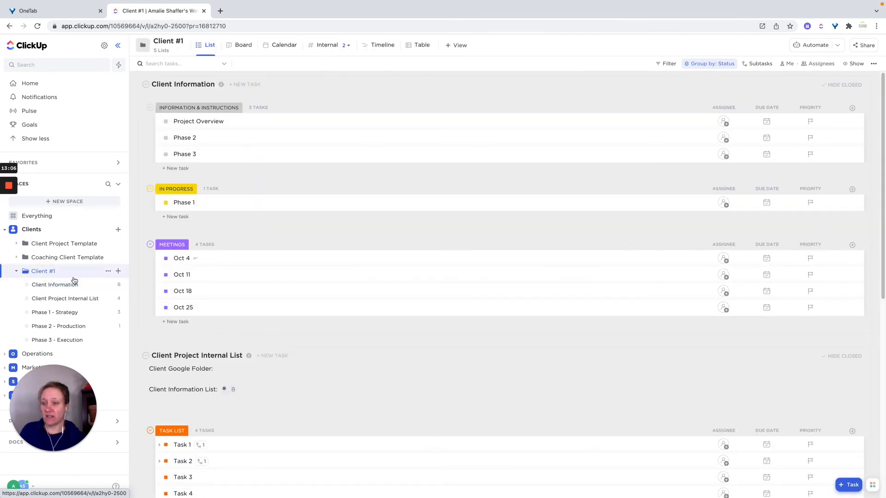
View the Client Project Internal List of Client #1, collapse the folder, and expand the subtasks of Task 1
left_click(51, 299)
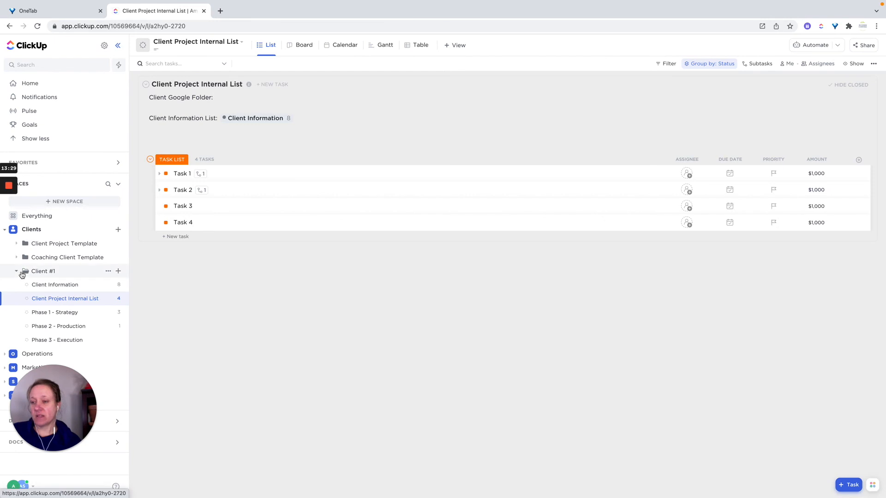
left_click(18, 271)
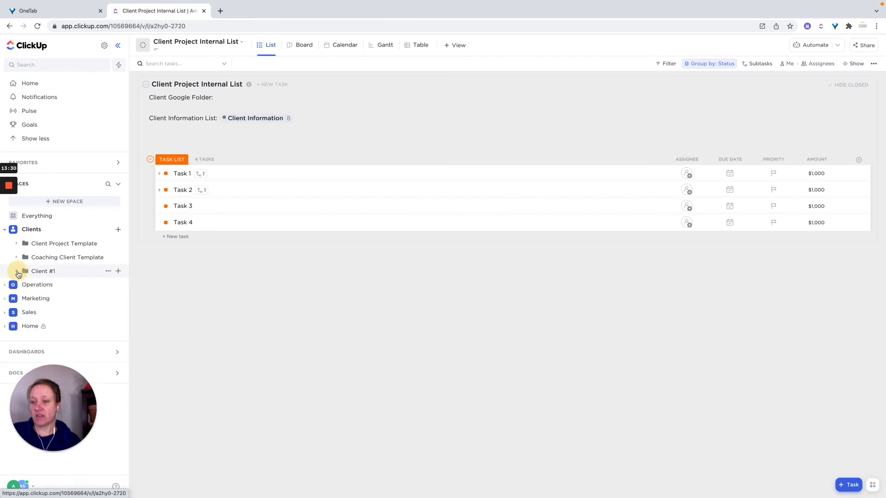
left_click(159, 173)
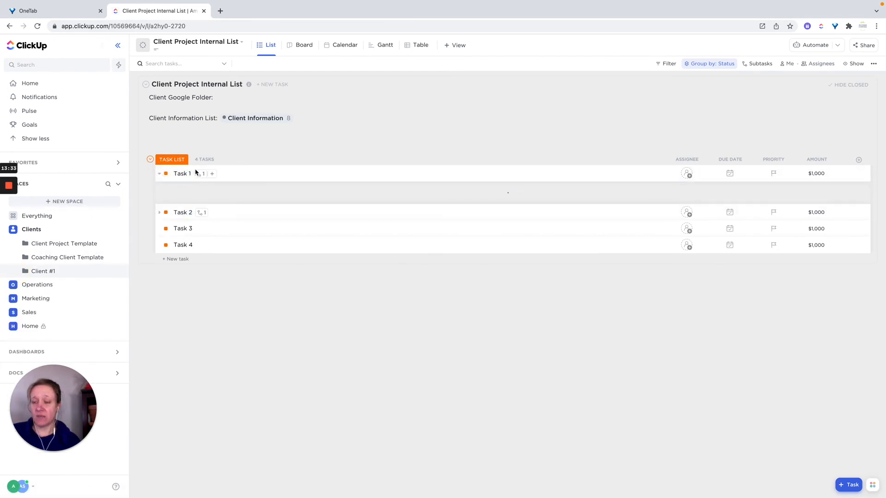